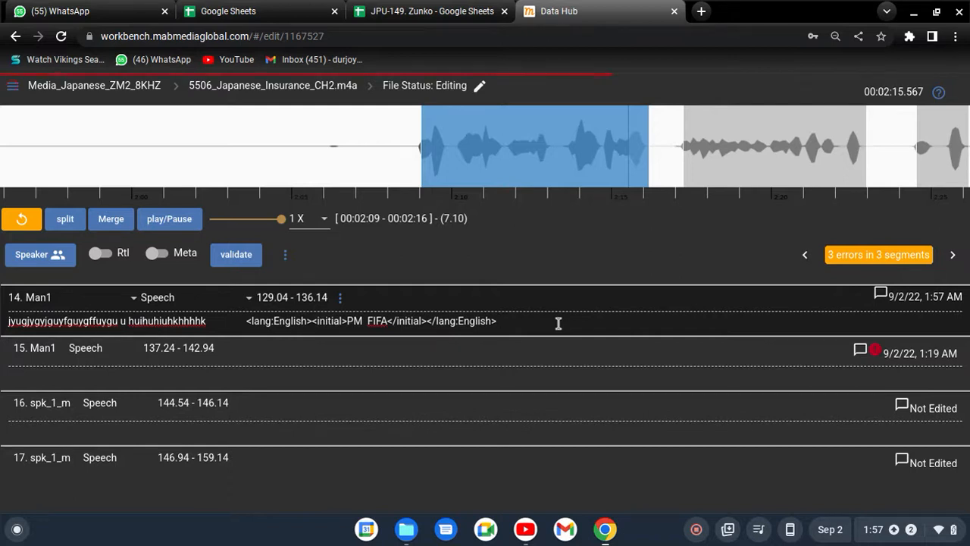
Insert the # key symbol at the end of segment 14's transcript
{"action": "right_click", "coordinate": [558, 322]}
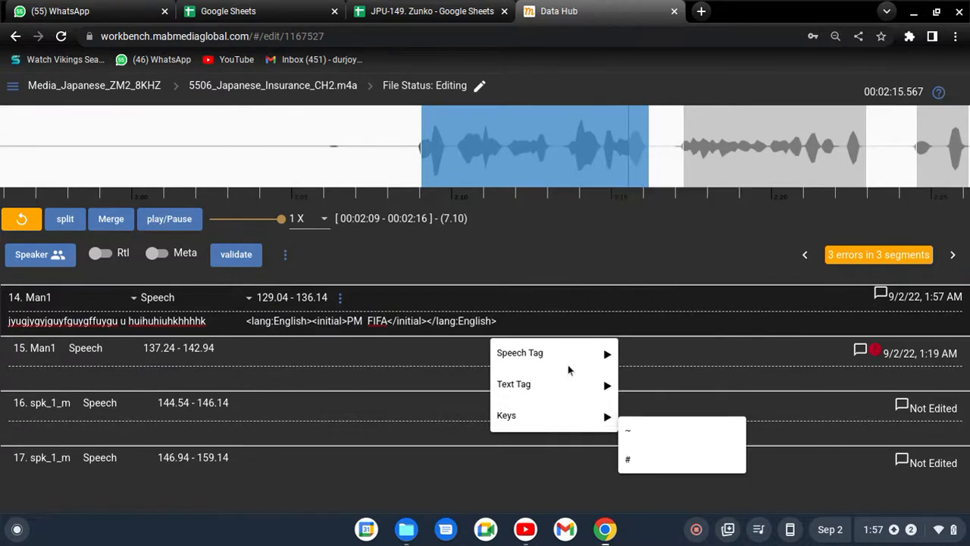
{"action": "mouse_move", "coordinate": [544, 371]}
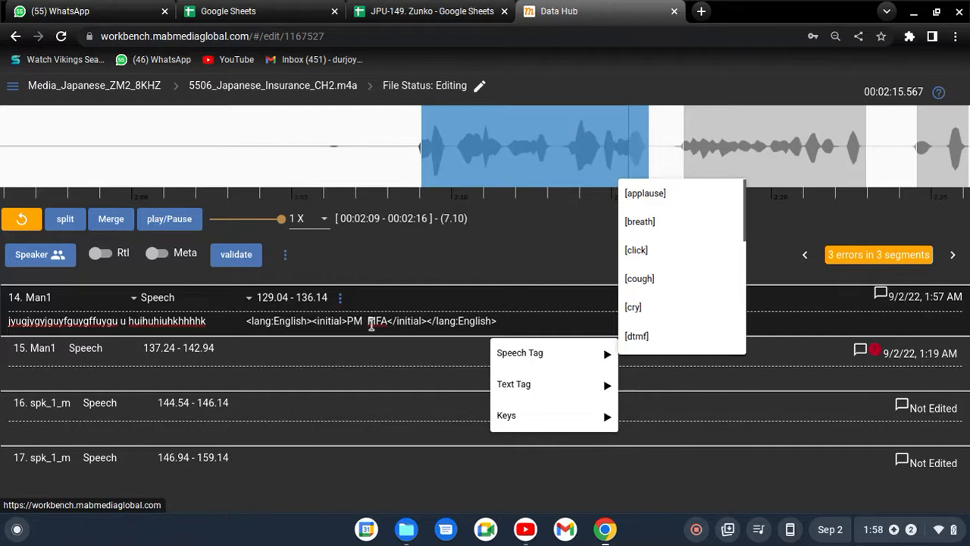
{"action": "mouse_move", "coordinate": [551, 418]}
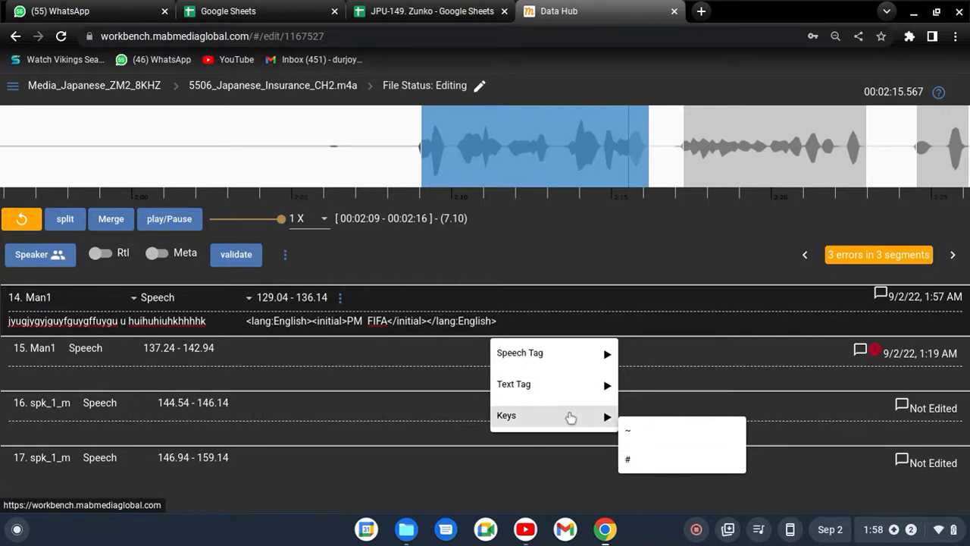
{"action": "left_click", "coordinate": [643, 470]}
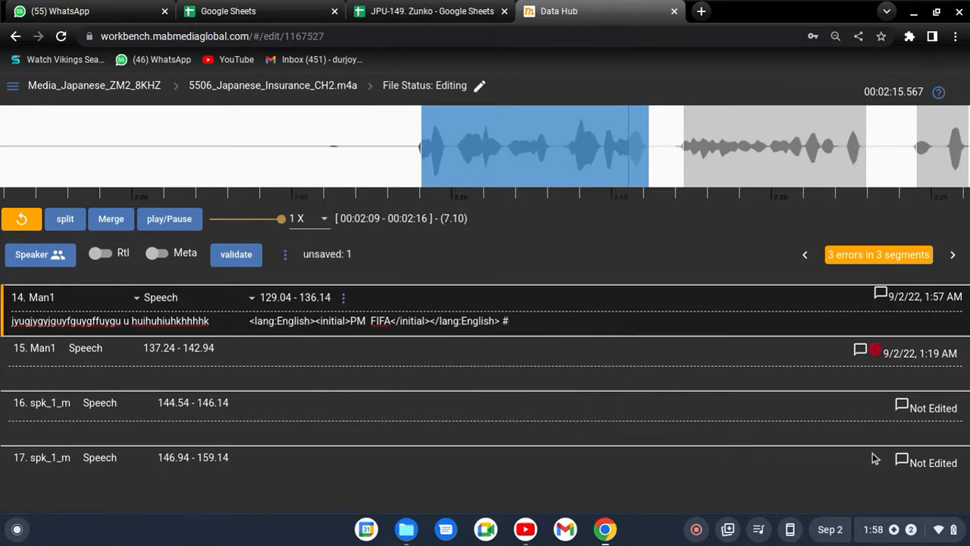
Delete the # symbol and the English-tagged initial text "PM FIFA", including its tags, from segment 14's transcript
{"action": "key", "text": "BackSpace"}
{"action": "key", "text": "BackSpace"}
{"action": "key", "text": "BackSpace"}
{"action": "key", "text": "BackSpace"}
{"action": "key", "text": "BackSpace"}
{"action": "key", "text": "BackSpace"}
{"action": "key", "text": "BackSpace"}
{"action": "key", "text": "BackSpace"}
{"action": "key", "text": "BackSpace"}
{"action": "key", "text": "BackSpace"}
{"action": "key", "text": "BackSpace"}
{"action": "key", "text": "BackSpace"}
{"action": "key", "text": "BackSpace"}
{"action": "key", "text": "BackSpace"}
{"action": "key", "text": "BackSpace"}
{"action": "key", "text": "BackSpace"}
{"action": "key", "text": "BackSpace"}
{"action": "key", "text": "BackSpace"}
{"action": "key", "text": "BackSpace"}
{"action": "key", "text": "BackSpace"}
{"action": "key", "text": "BackSpace"}
{"action": "key", "text": "BackSpace"}
{"action": "key", "text": "BackSpace"}
{"action": "key", "text": "BackSpace"}
{"action": "key", "text": "BackSpace"}
{"action": "key", "text": "BackSpace"}
{"action": "key", "text": "BackSpace"}
{"action": "key", "text": "BackSpace"}
{"action": "key", "text": "BackSpace"}
{"action": "key", "text": "BackSpace"}
{"action": "key", "text": "BackSpace"}
{"action": "key", "text": "BackSpace"}
{"action": "key", "text": "BackSpace"}
{"action": "key", "text": "BackSpace"}
{"action": "key", "text": "BackSpace"}
{"action": "key", "text": "BackSpace"}
{"action": "key", "text": "BackSpace"}
{"action": "key", "text": "BackSpace"}
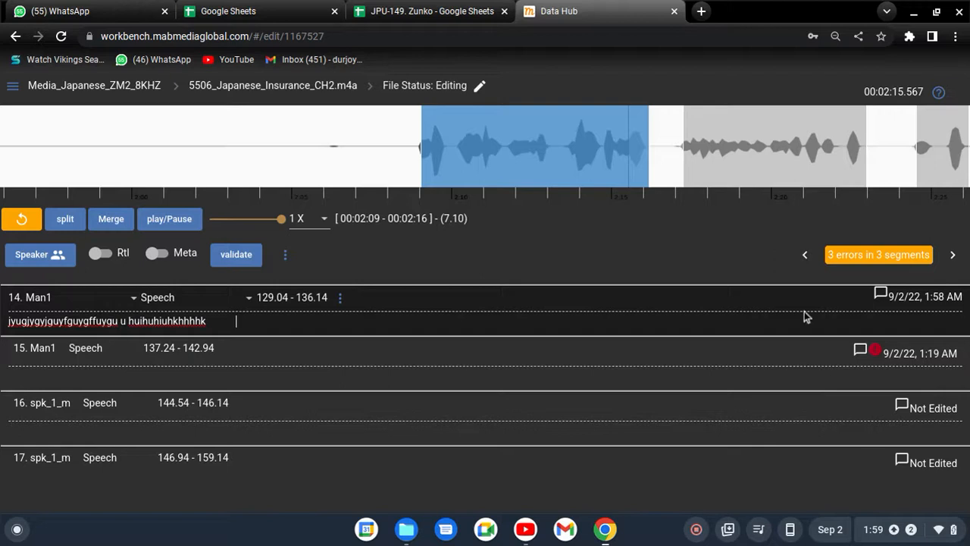
Select segment 16 on the waveform, move its start to 144.4 and play its audio
{"action": "left_click_drag", "start_coordinate": [165, 176], "coordinate": [184, 184]}
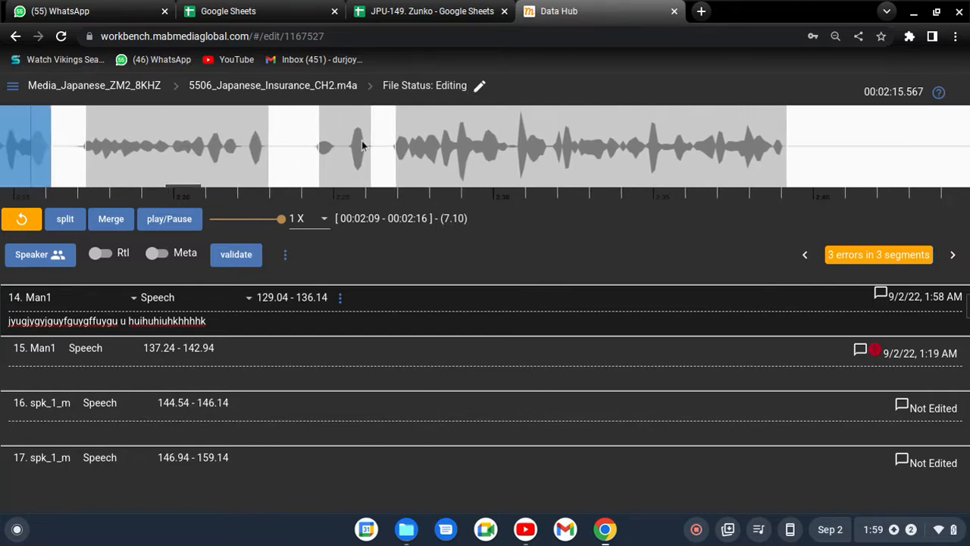
{"action": "left_click", "coordinate": [364, 150]}
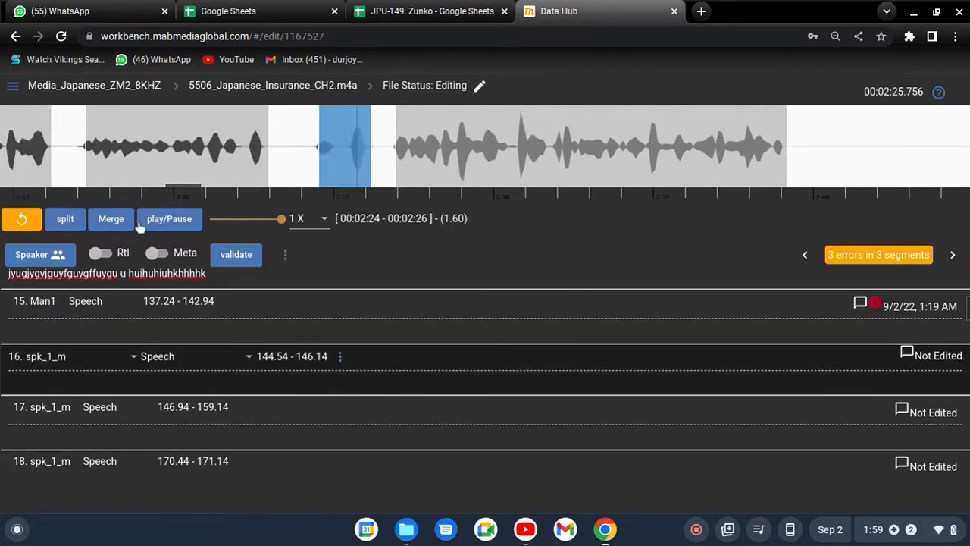
{"action": "left_click", "coordinate": [171, 220]}
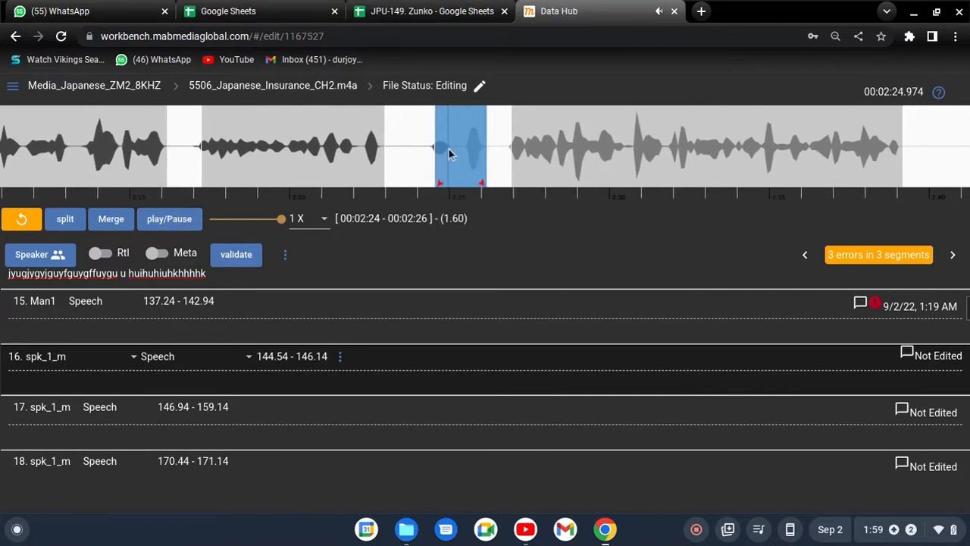
{"action": "left_click_drag", "start_coordinate": [439, 149], "coordinate": [431, 149]}
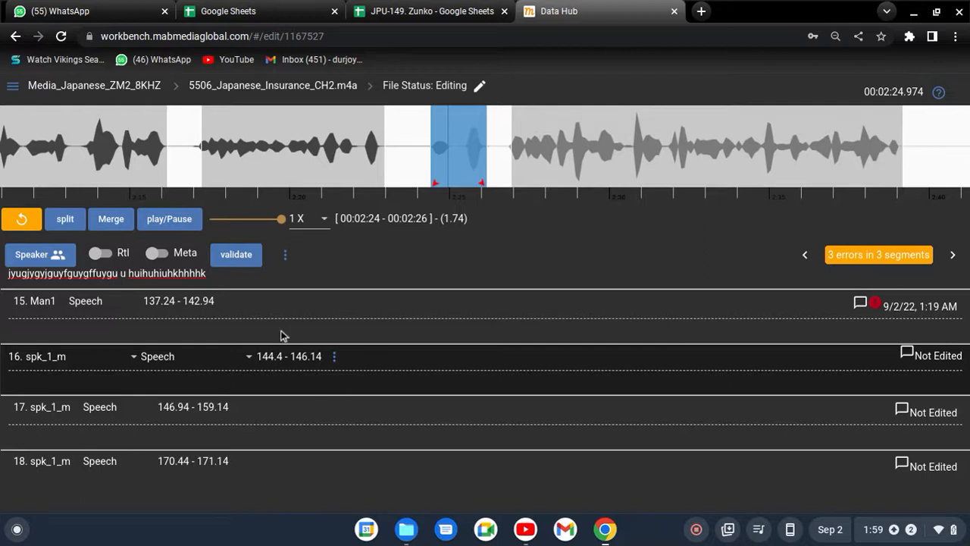
{"action": "left_click", "coordinate": [184, 227]}
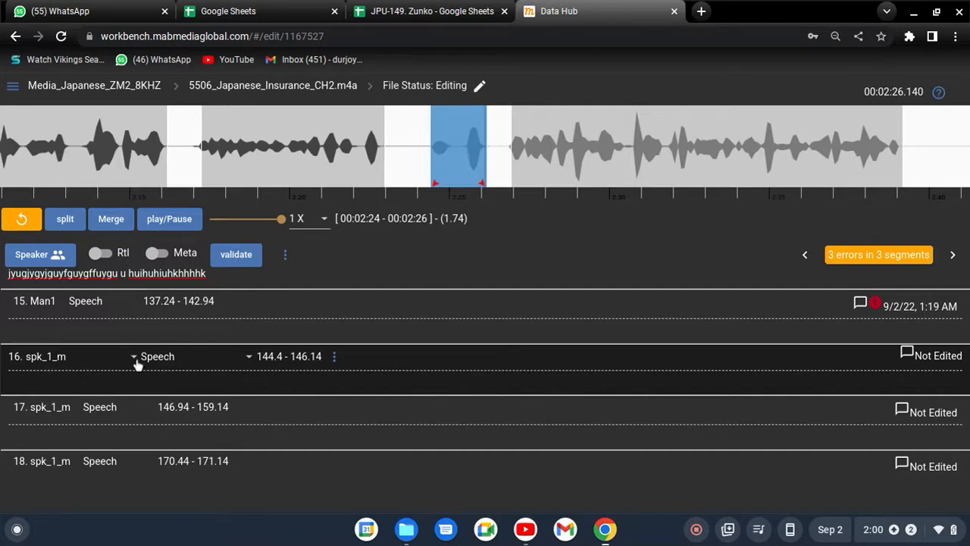
Assign segment 16 to speaker Man1 and keep its segment type as Speech
{"action": "left_click", "coordinate": [104, 366]}
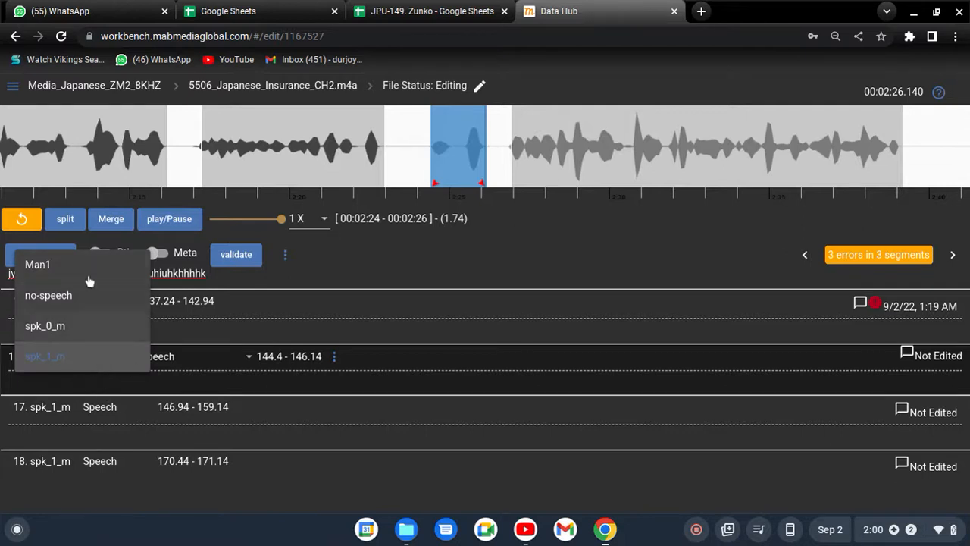
{"action": "left_click", "coordinate": [92, 379]}
{"action": "left_click", "coordinate": [85, 356]}
{"action": "left_click", "coordinate": [72, 270]}
{"action": "left_click", "coordinate": [179, 368]}
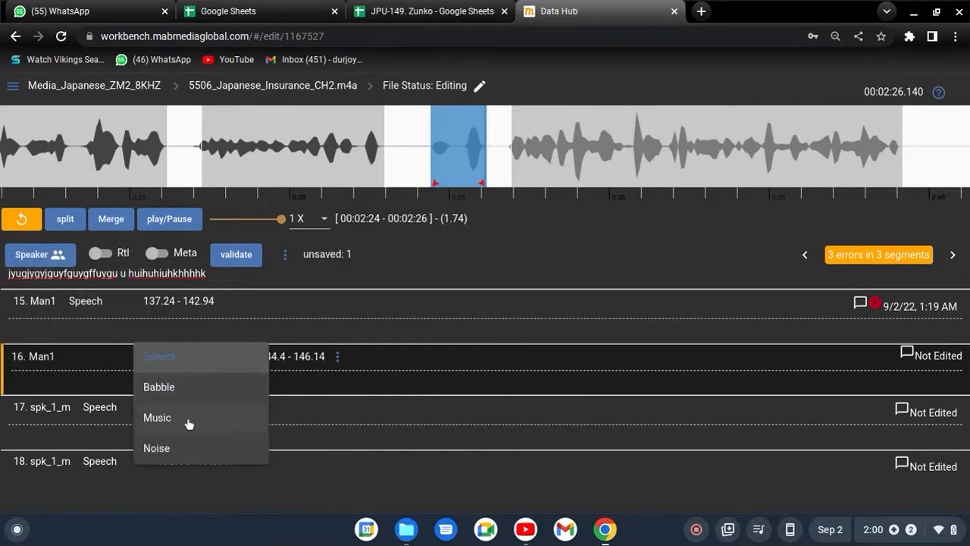
{"action": "left_click", "coordinate": [182, 357]}
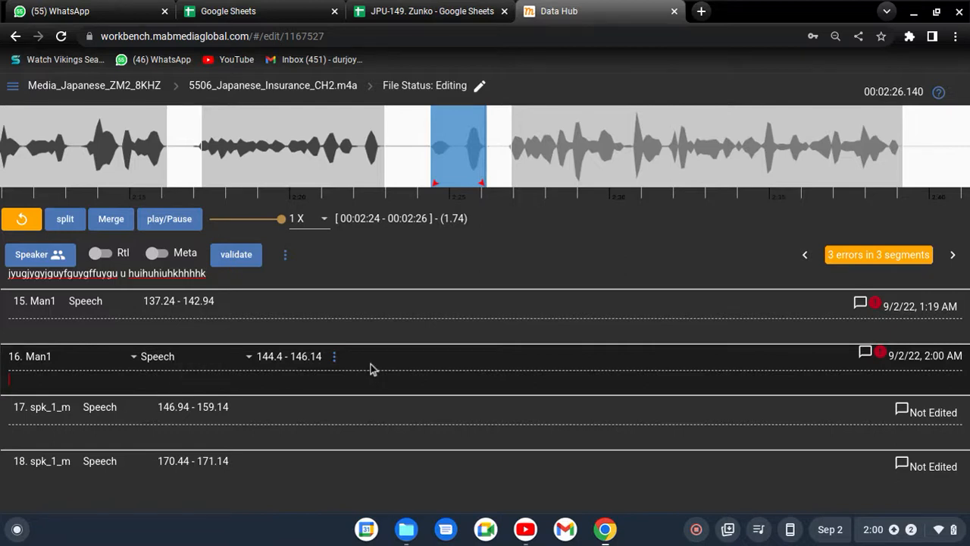
Switch to the transcription tracking sheet in Google Sheets and locate the Filler Words table
{"action": "left_click", "coordinate": [430, 9]}
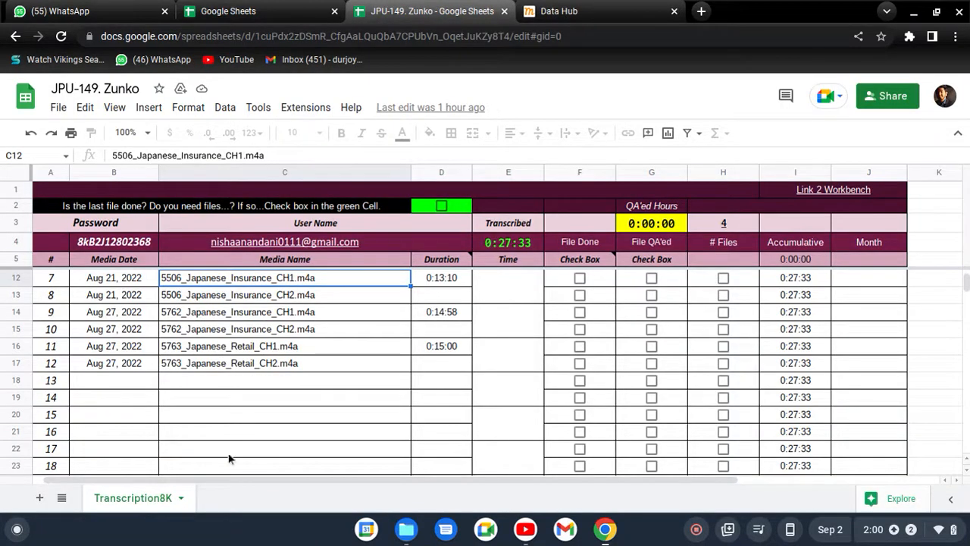
{"action": "left_click_drag", "start_coordinate": [227, 478], "coordinate": [434, 477]}
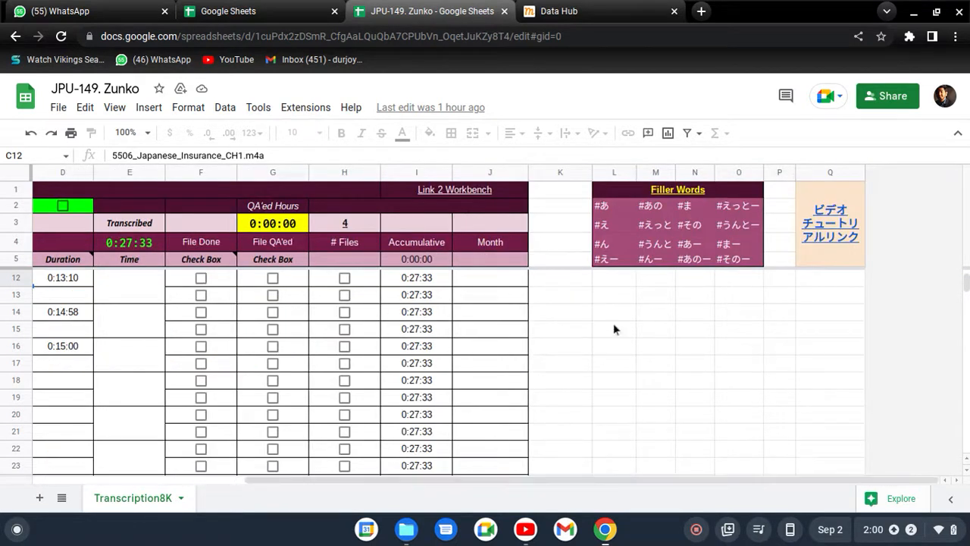
{"action": "left_click_drag", "start_coordinate": [577, 194], "coordinate": [778, 281]}
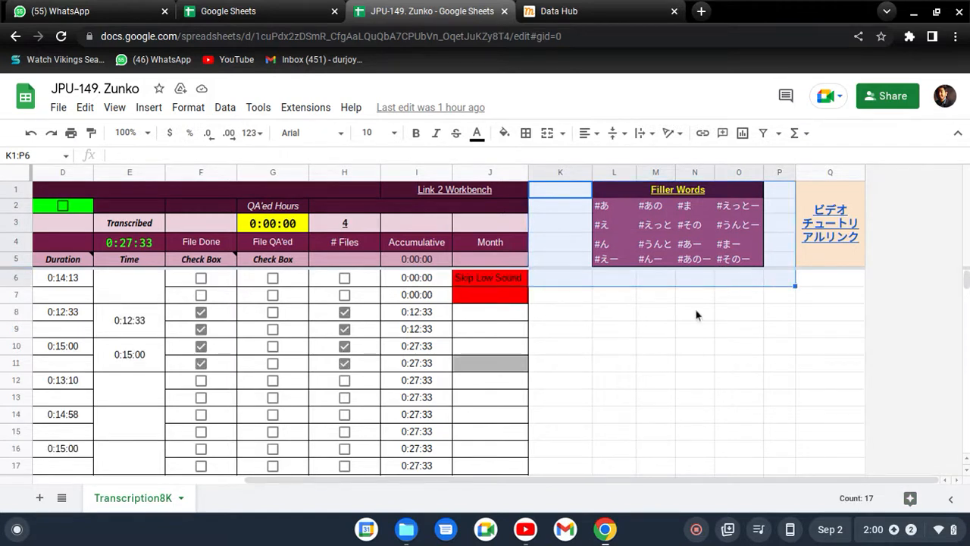
{"action": "scroll", "coordinate": [768, 356], "scroll_direction": "down", "scroll_amount": 2}
{"action": "scroll", "coordinate": [755, 362], "scroll_direction": "down", "scroll_amount": 5}
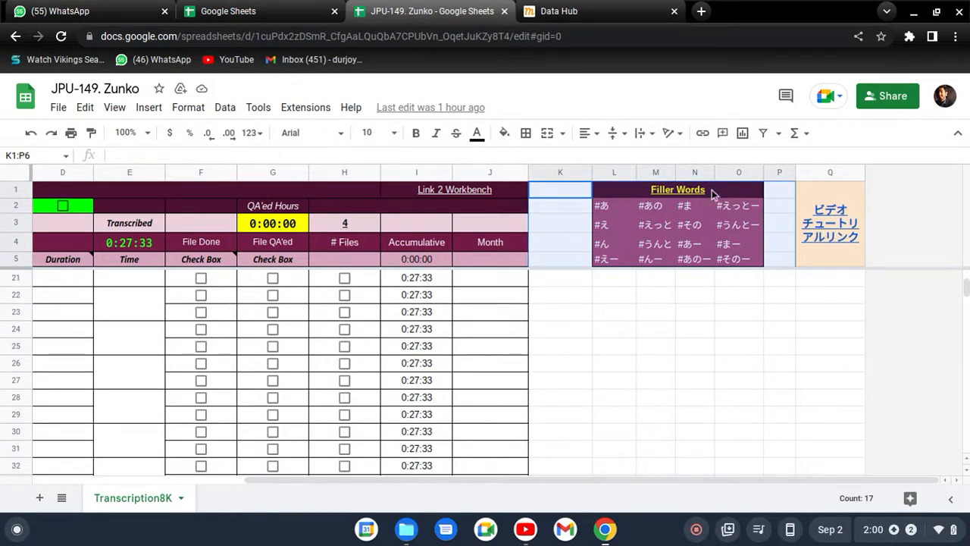
Examine the individual #-prefixed Japanese entries in the Filler Words table, such as #あ, #え and #ま
{"action": "left_click", "coordinate": [694, 243]}
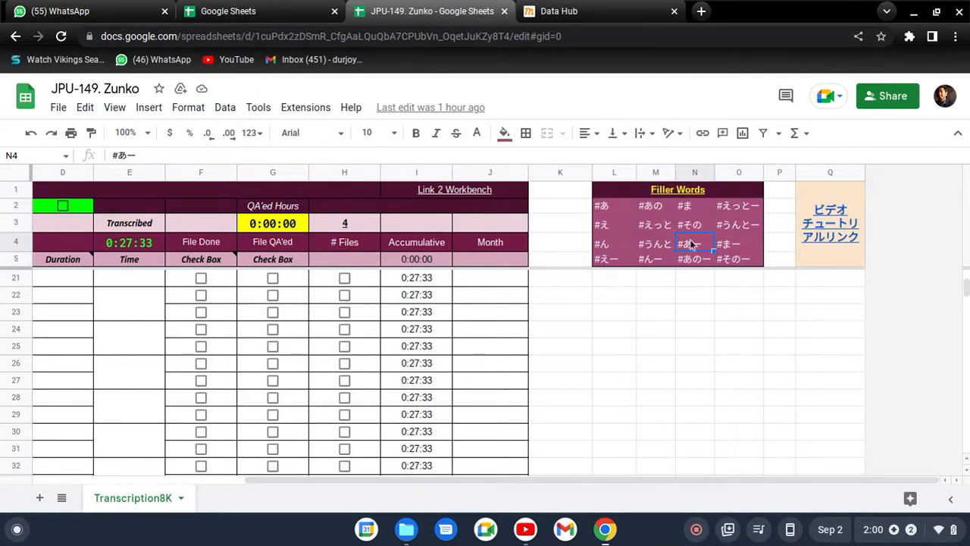
{"action": "left_click", "coordinate": [616, 211]}
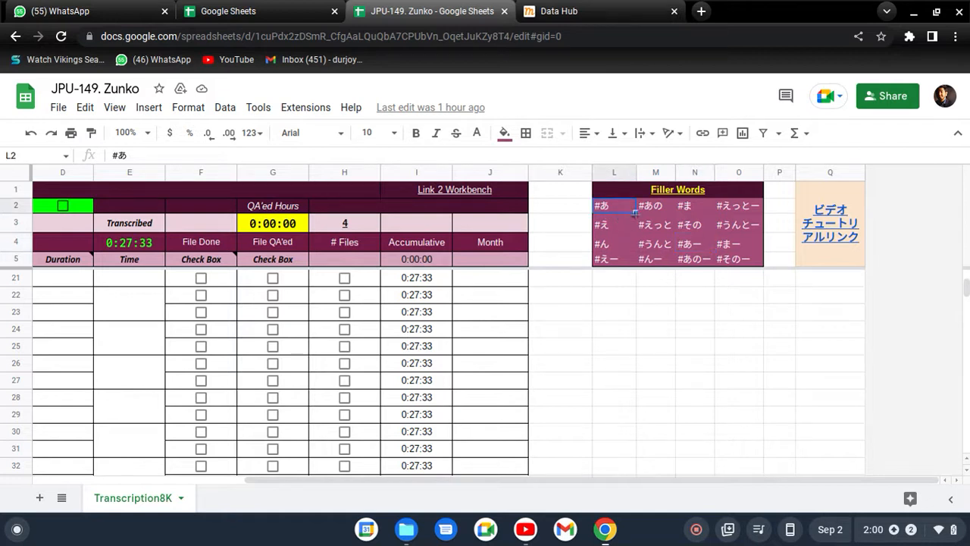
{"action": "left_click", "coordinate": [651, 209]}
{"action": "left_click", "coordinate": [634, 227]}
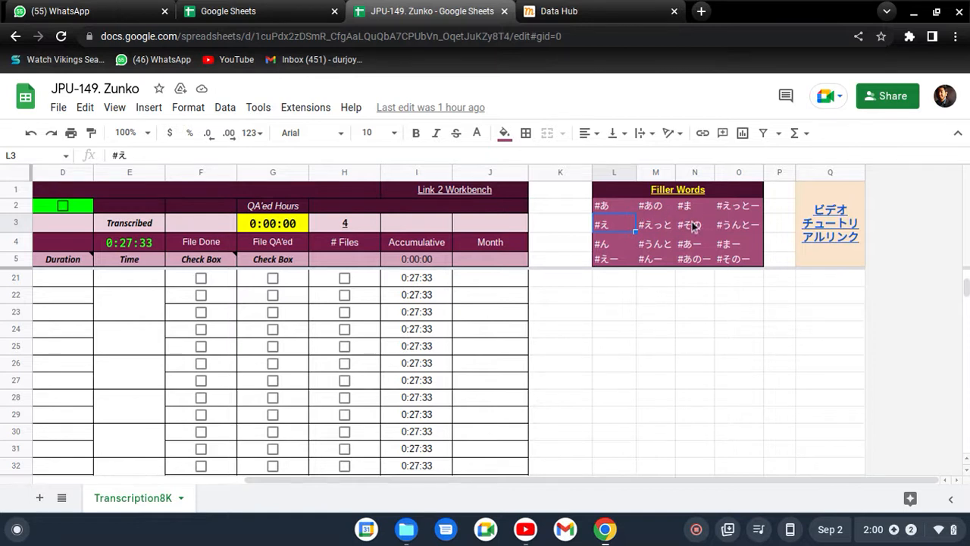
{"action": "left_click_drag", "start_coordinate": [626, 212], "coordinate": [744, 256]}
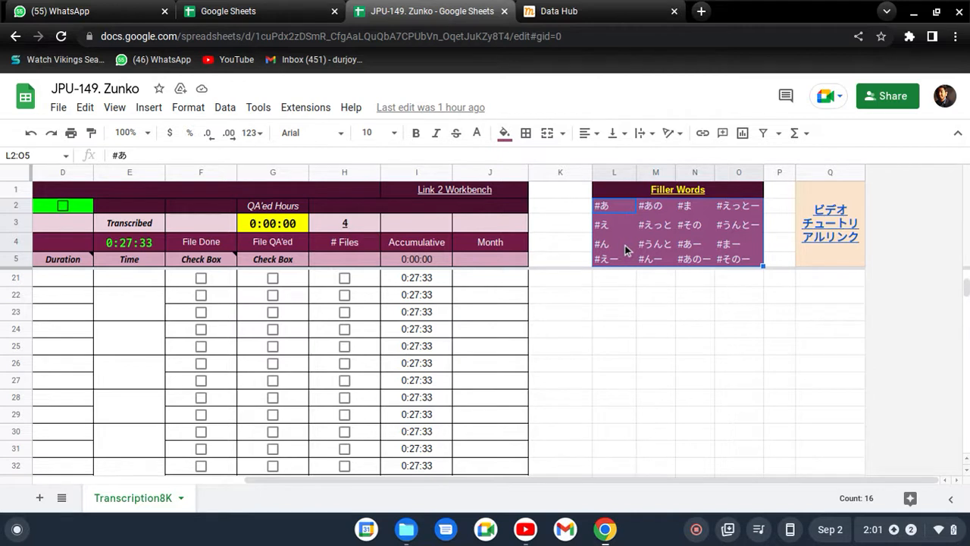
{"action": "left_click", "coordinate": [625, 245]}
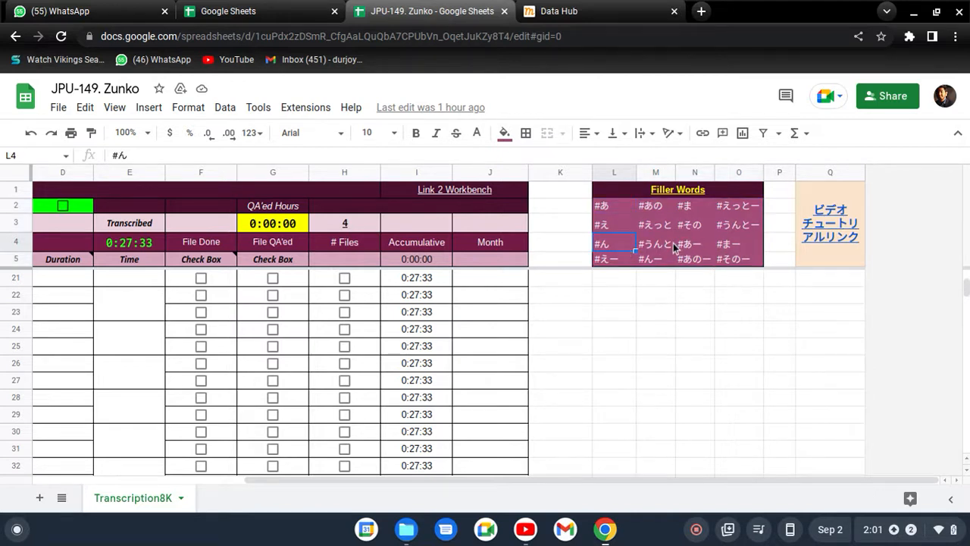
{"action": "left_click", "coordinate": [673, 244]}
{"action": "left_click", "coordinate": [643, 220]}
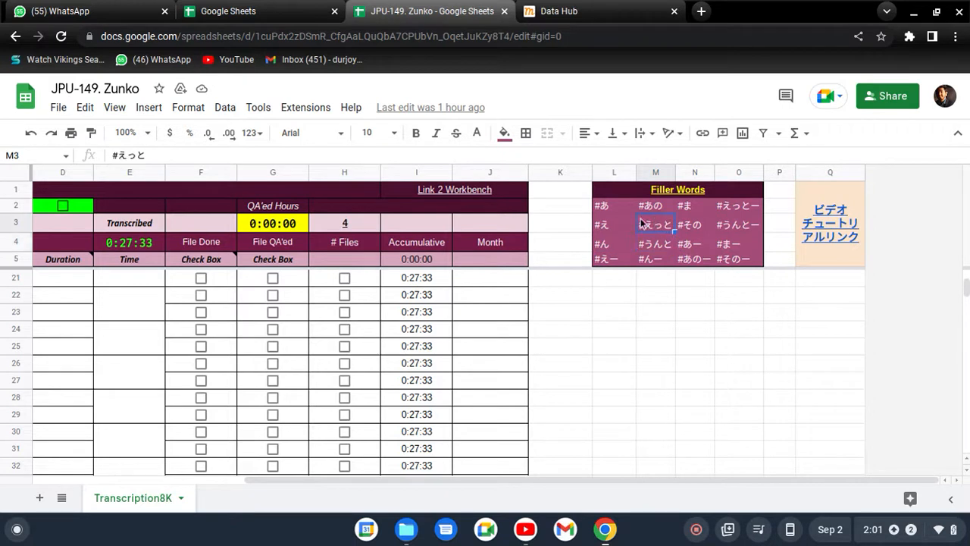
{"action": "left_click", "coordinate": [610, 226]}
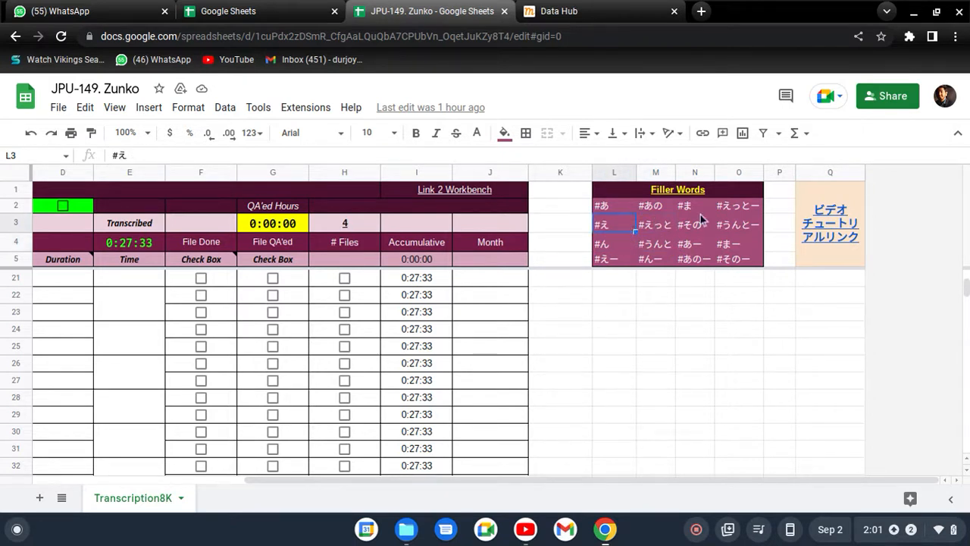
{"action": "left_click", "coordinate": [621, 202]}
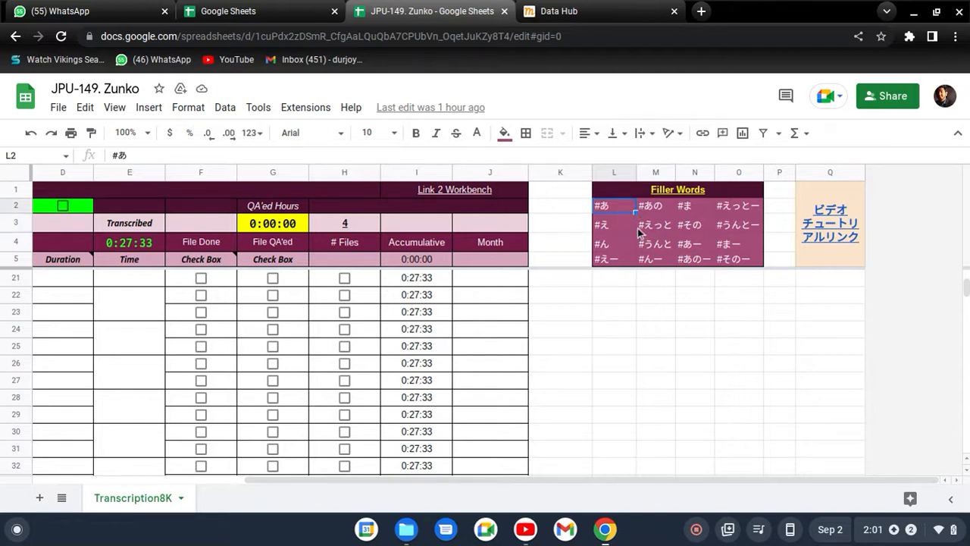
{"action": "left_click", "coordinate": [699, 210]}
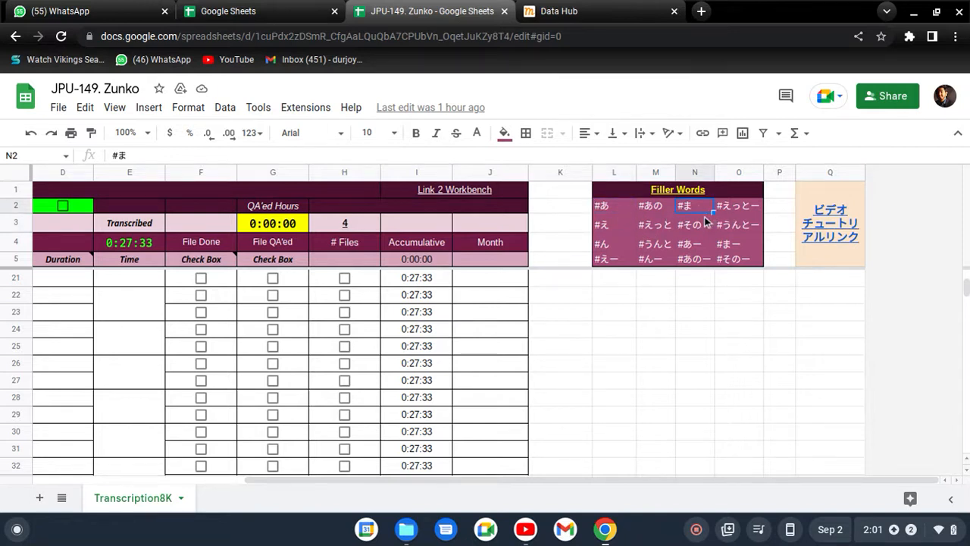
{"action": "left_click", "coordinate": [615, 208]}
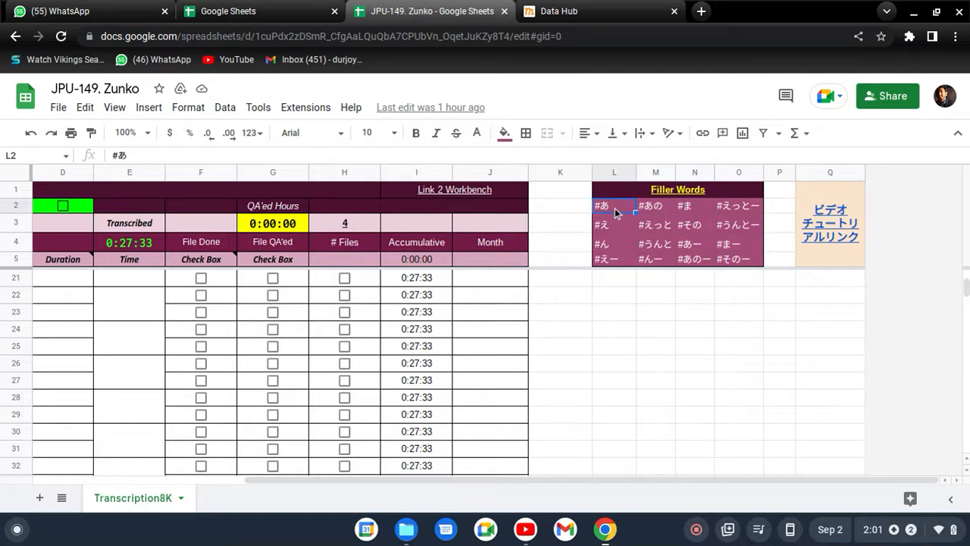
Switch to Data Hub and enter "# oh" as segment 16's transcript, replaying its audio and checking the Filler Words table in Google Sheets
{"action": "left_click", "coordinate": [554, 8]}
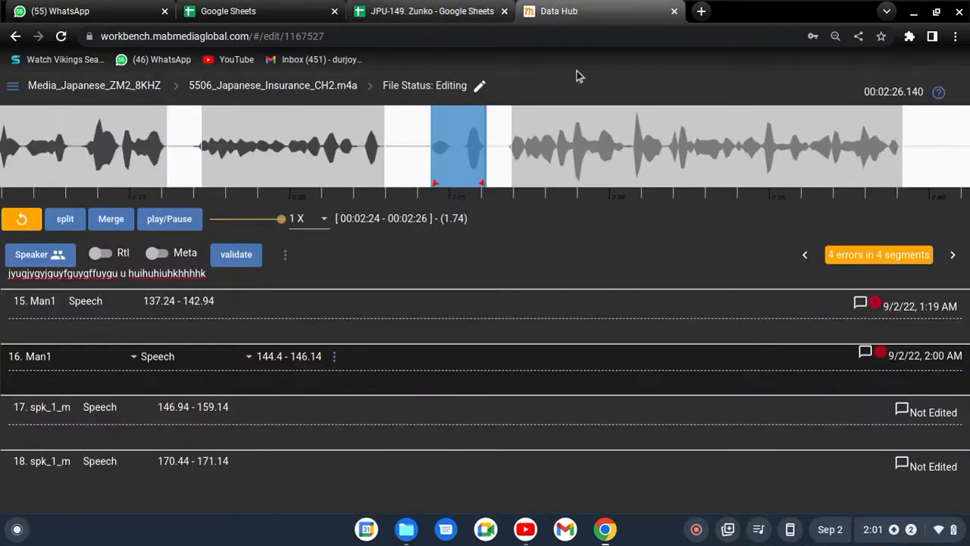
{"action": "left_click", "coordinate": [393, 8]}
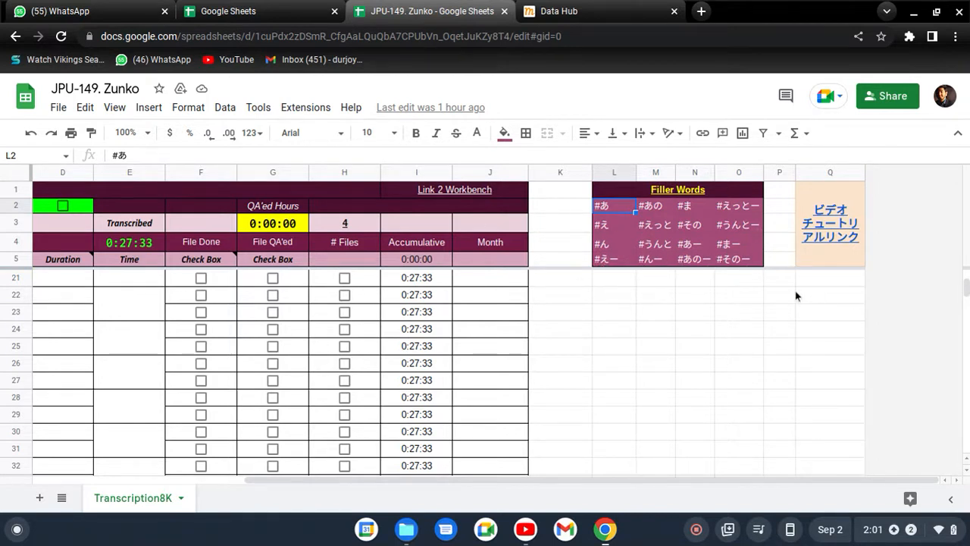
{"action": "left_click", "coordinate": [576, 10]}
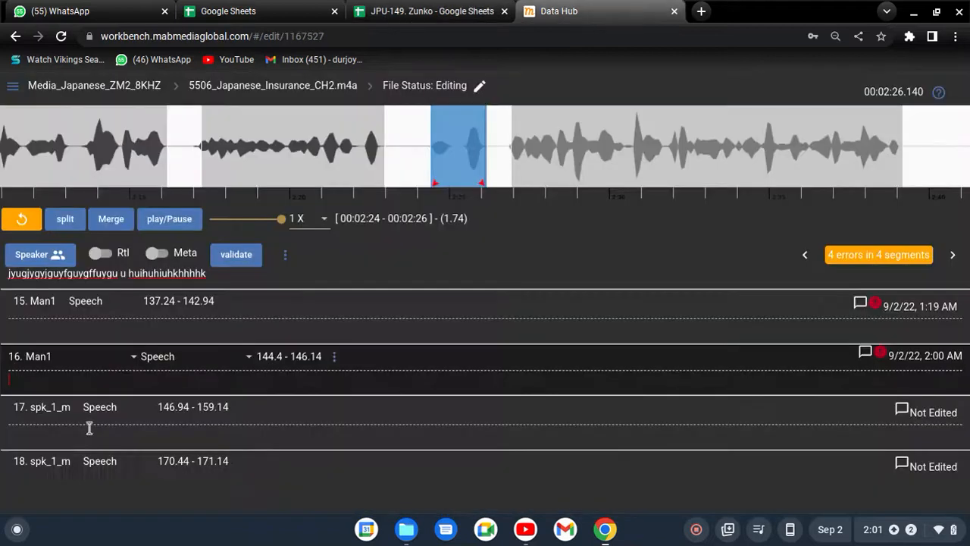
{"action": "left_click", "coordinate": [68, 381]}
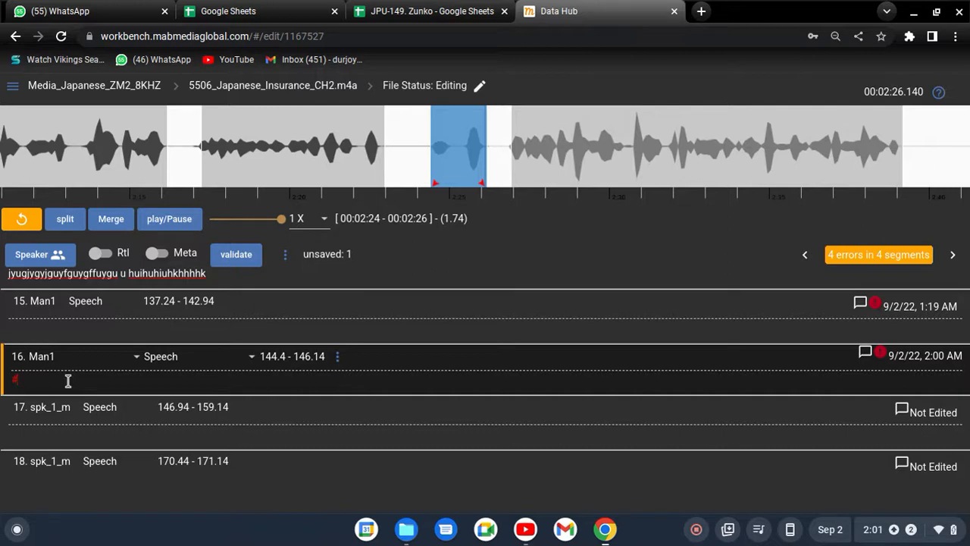
{"action": "left_click", "coordinate": [170, 219]}
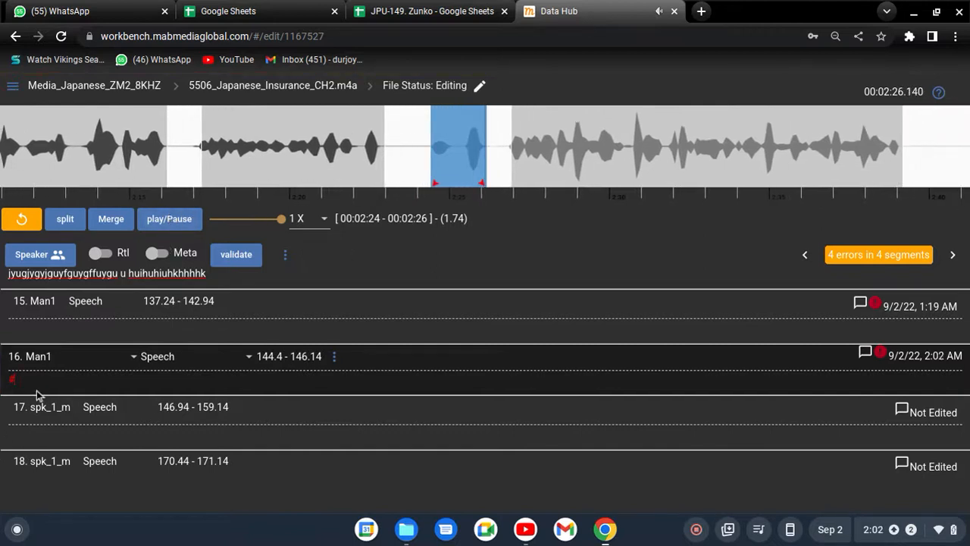
{"action": "left_click", "coordinate": [37, 394]}
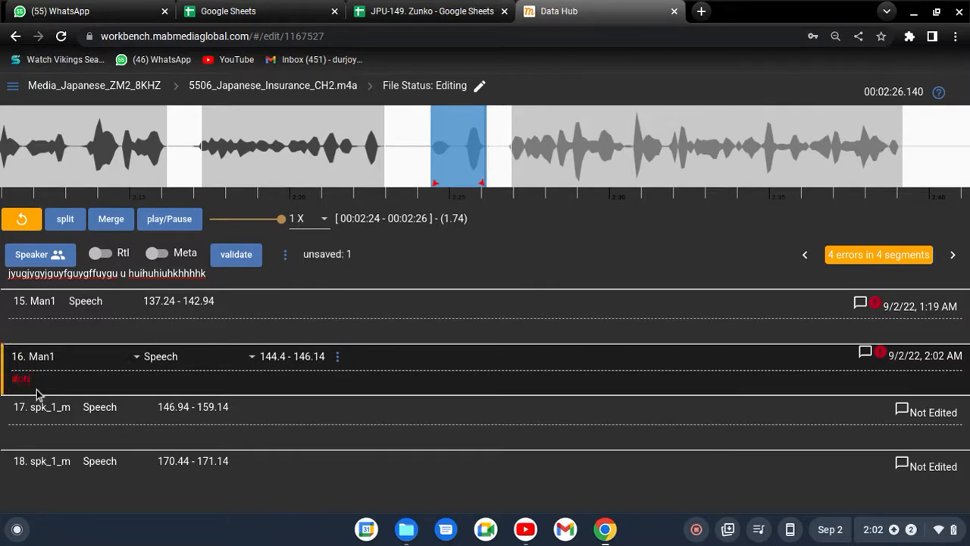
{"action": "left_click", "coordinate": [470, 11]}
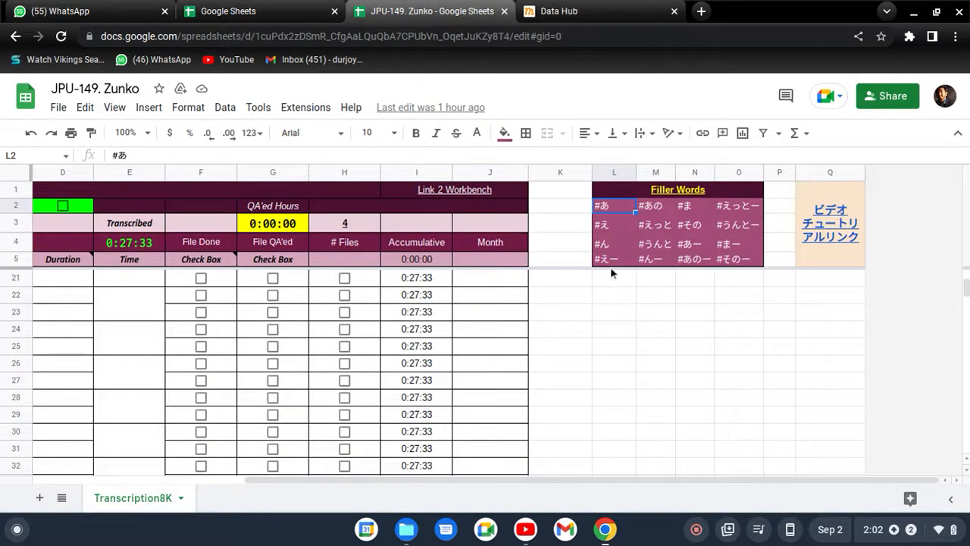
{"action": "left_click", "coordinate": [561, 11]}
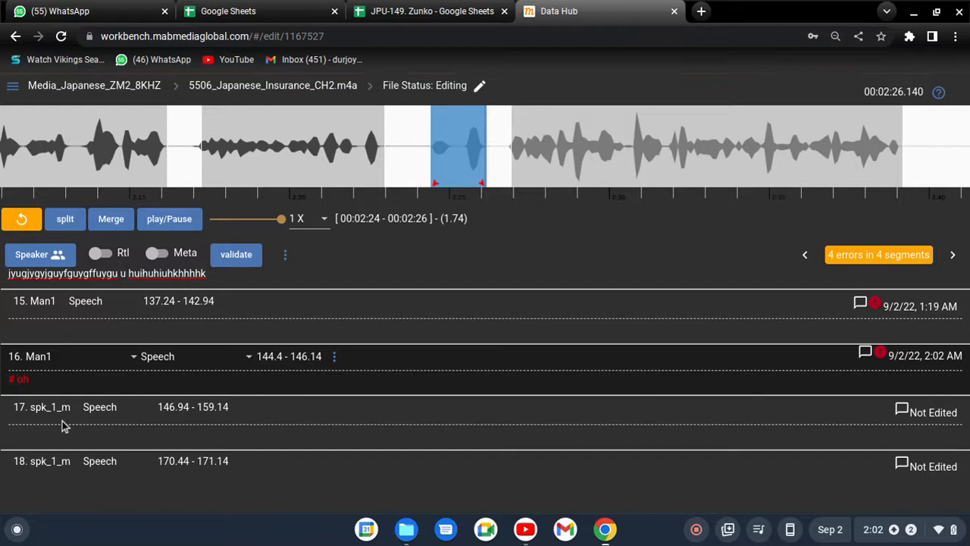
Correct segment 16's transcript to "#oh" without a space, replay the segment's audio and dismiss the notification pop-up
{"action": "key", "text": "BackSpace"}
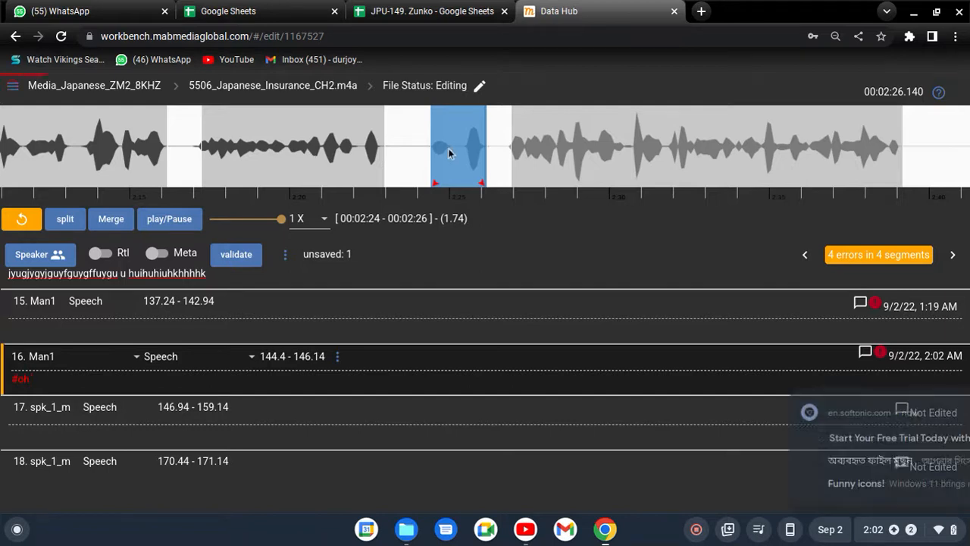
{"action": "left_click", "coordinate": [448, 148]}
{"action": "left_click", "coordinate": [169, 219]}
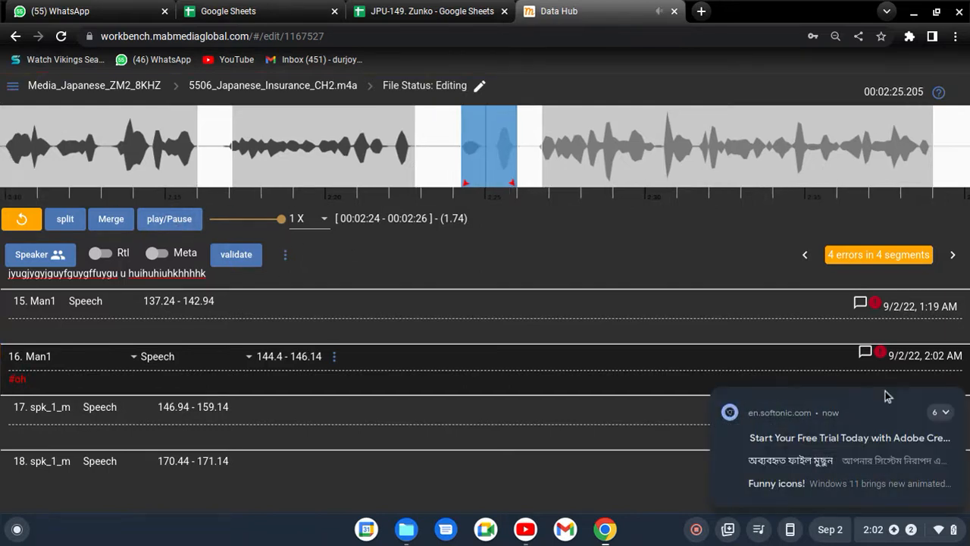
{"action": "left_click", "coordinate": [955, 397]}
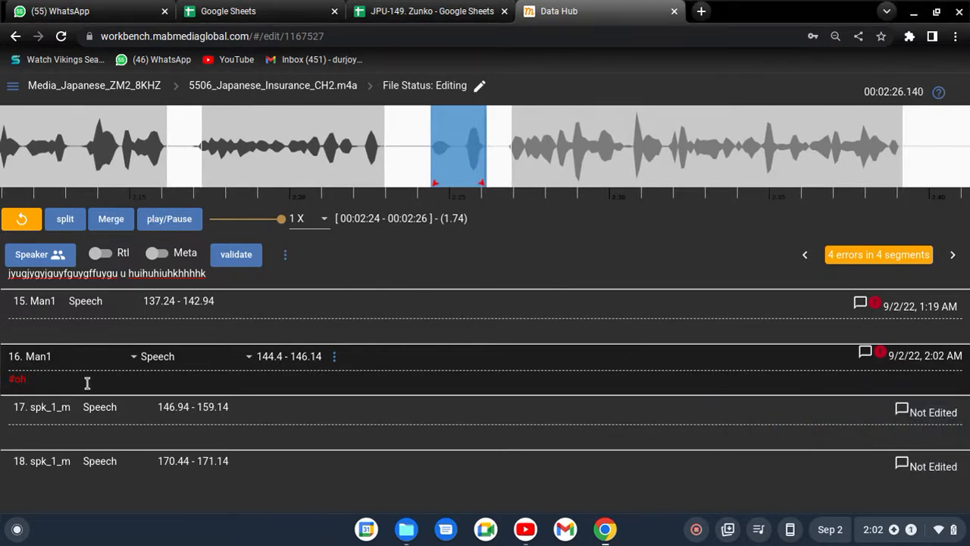
Append a second filler word, "#ah", to segment 16's transcript after "#oh"
{"action": "type", "text": "#"}
{"action": "key", "text": "BackSpace"}
{"action": "type", "text": "ah"}
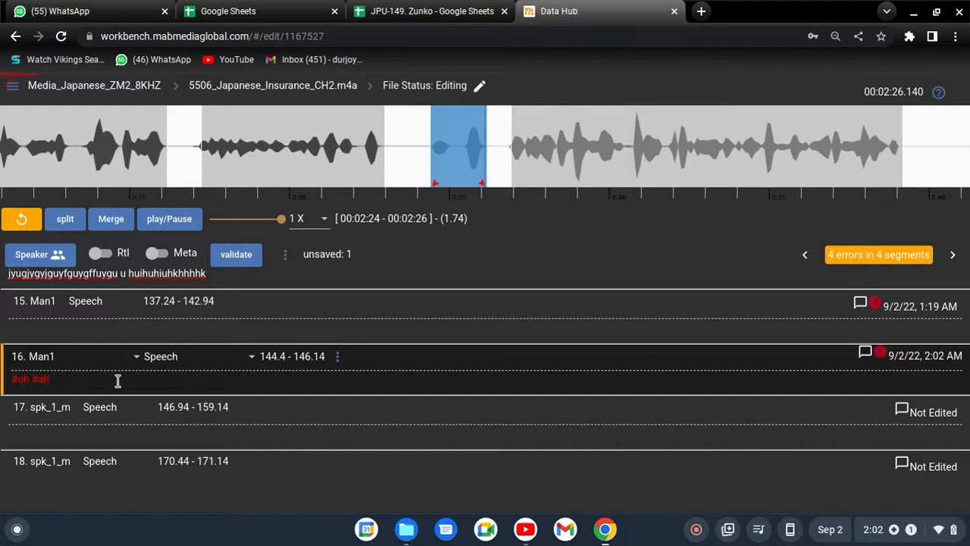
Clear the whole transcript of segment 16
{"action": "key", "text": "BackSpace"}
{"action": "key", "text": "BackSpace"}
{"action": "key", "text": "BackSpace"}
Replace the standalone "u" between the two words of segment 14's transcript with "#"
{"action": "scroll", "coordinate": [128, 385], "scroll_direction": "up", "scroll_amount": 1}
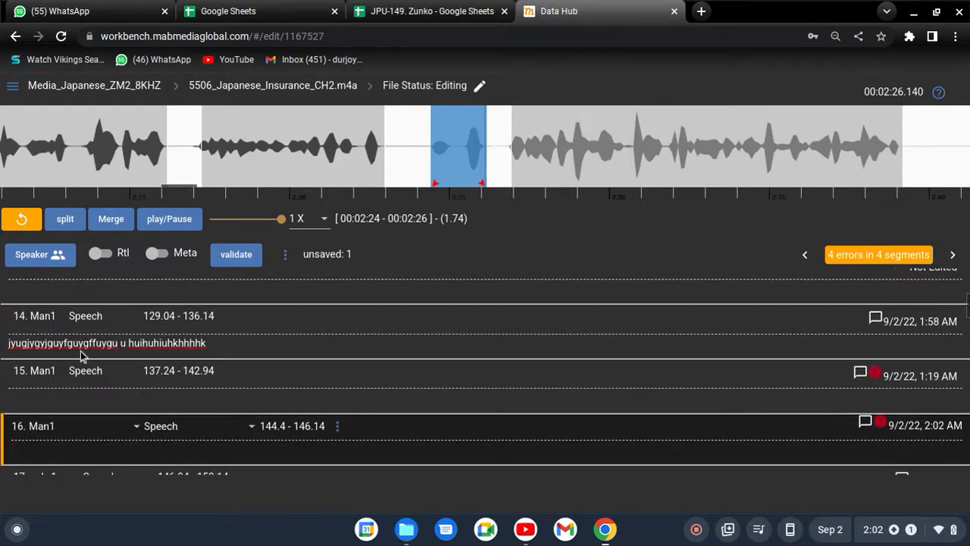
{"action": "left_click", "coordinate": [34, 343]}
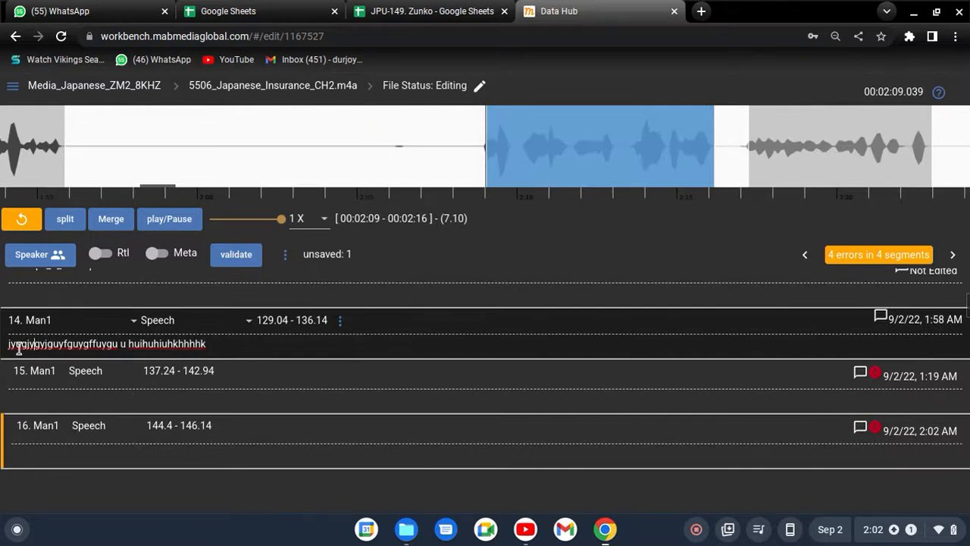
{"action": "left_click", "coordinate": [95, 344]}
{"action": "left_click", "coordinate": [129, 344]}
{"action": "key", "text": "BackSpace"}
{"action": "key", "text": "BackSpace"}
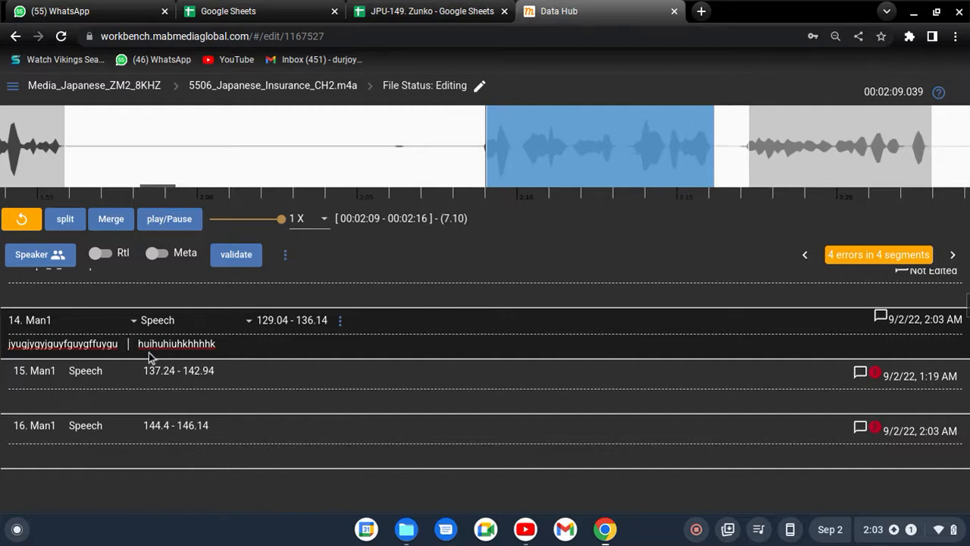
{"action": "type", "text": "#"}
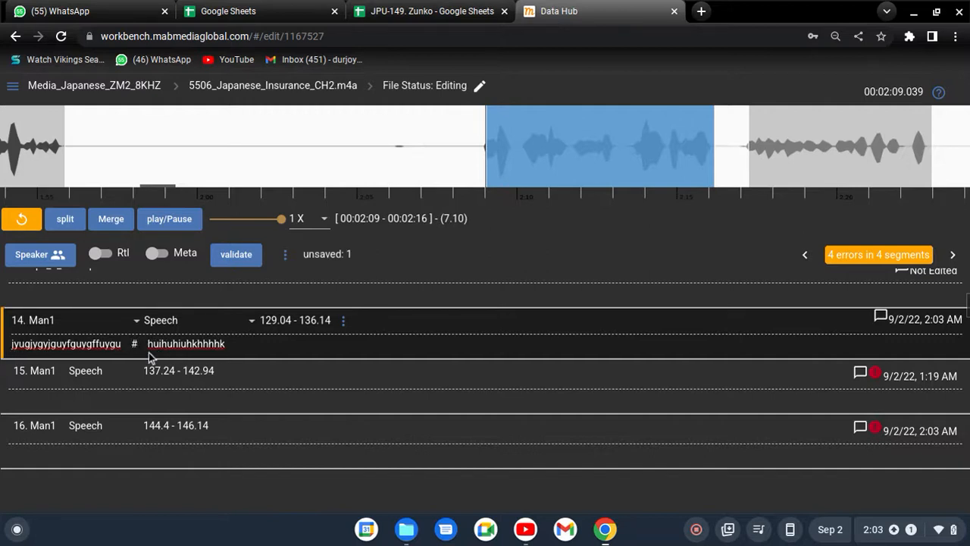
Complete the "#" in segment 14's transcript as the filler word "#ah", highlighting the text before and after it
{"action": "left_click_drag", "start_coordinate": [19, 344], "coordinate": [125, 356]}
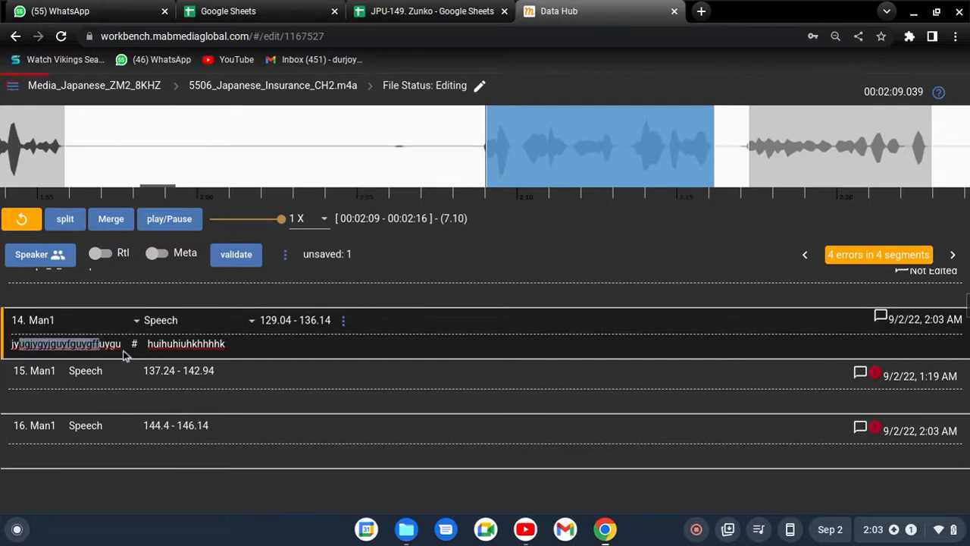
{"action": "right_click", "coordinate": [125, 356]}
{"action": "left_click", "coordinate": [136, 343]}
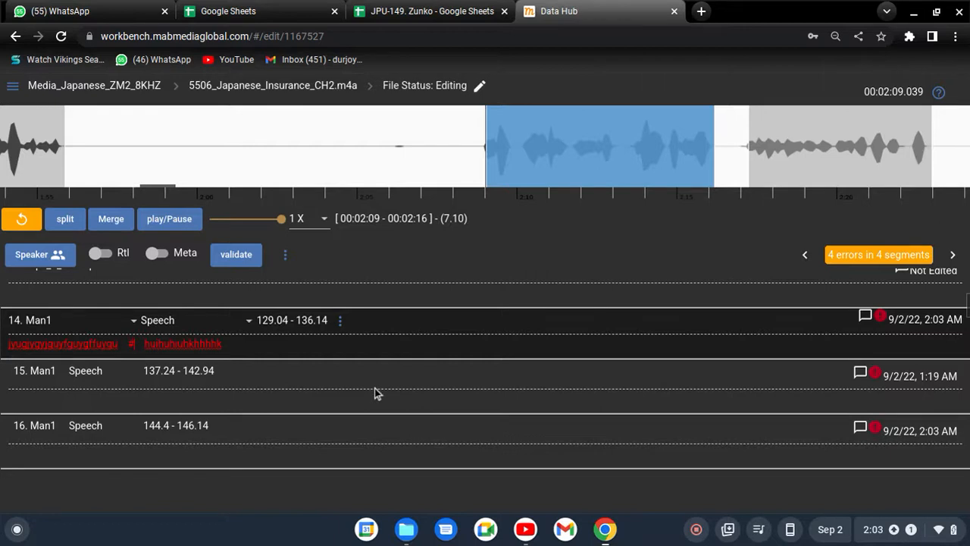
{"action": "type", "text": "a"}
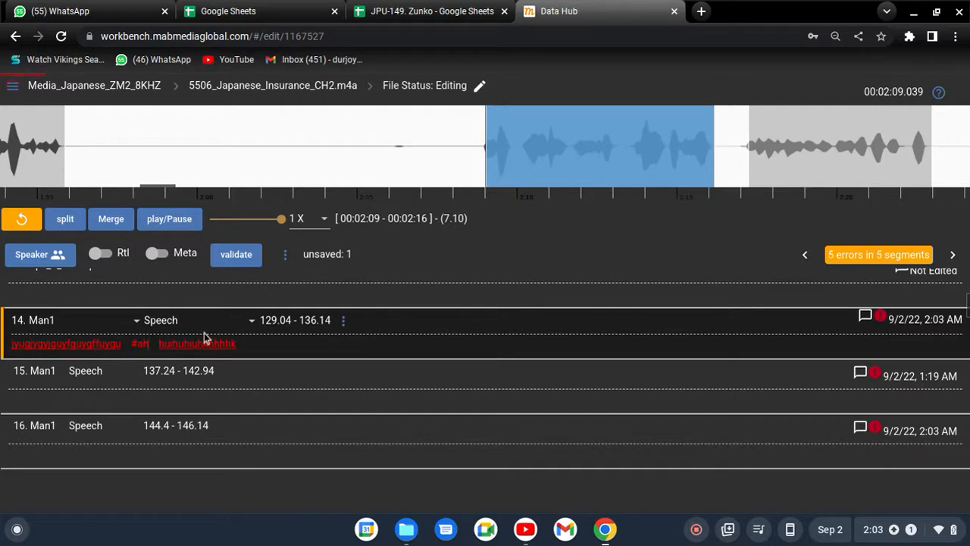
{"action": "left_click_drag", "start_coordinate": [161, 343], "coordinate": [228, 344]}
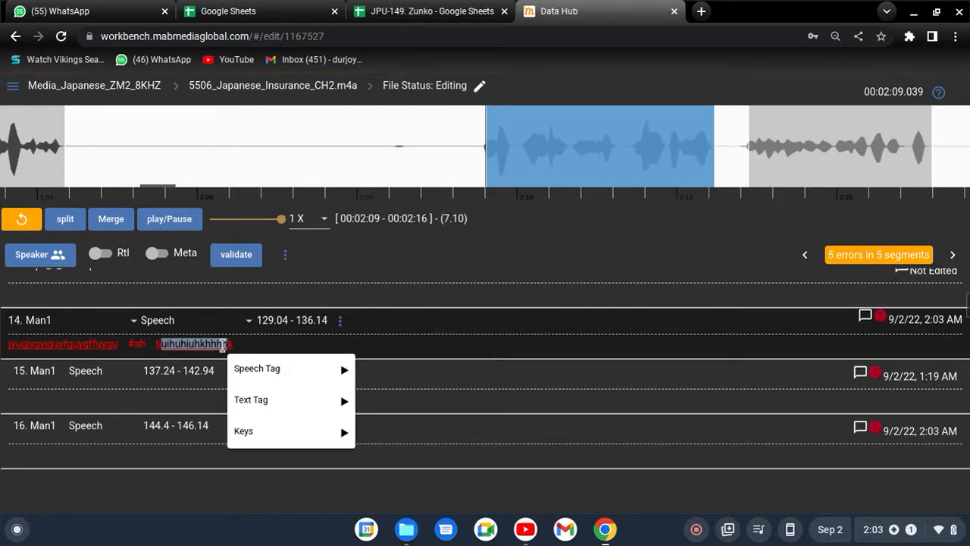
{"action": "left_click", "coordinate": [247, 344]}
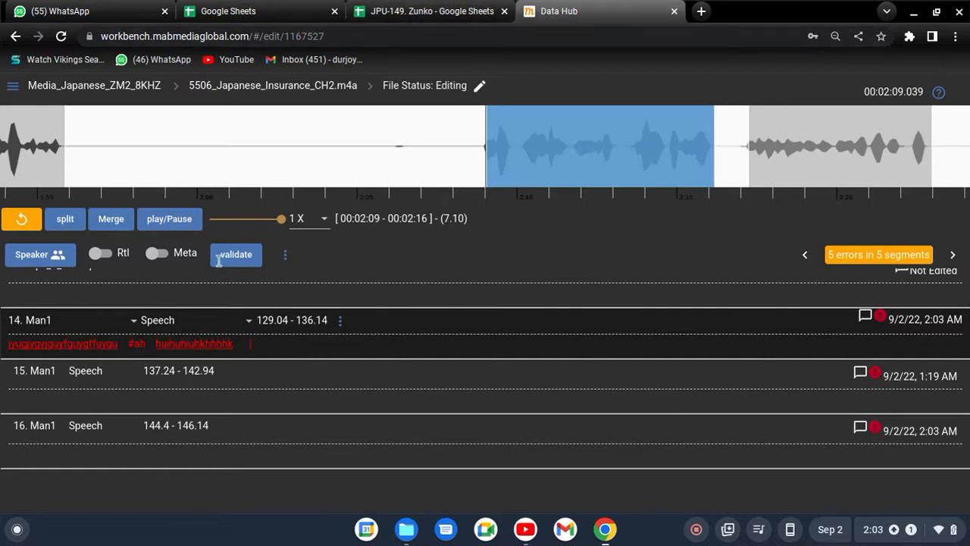
Switch to the tracking sheet in Google Sheets, check the filler words #その and #あのー, and return to Data Hub
{"action": "left_click", "coordinate": [397, 9]}
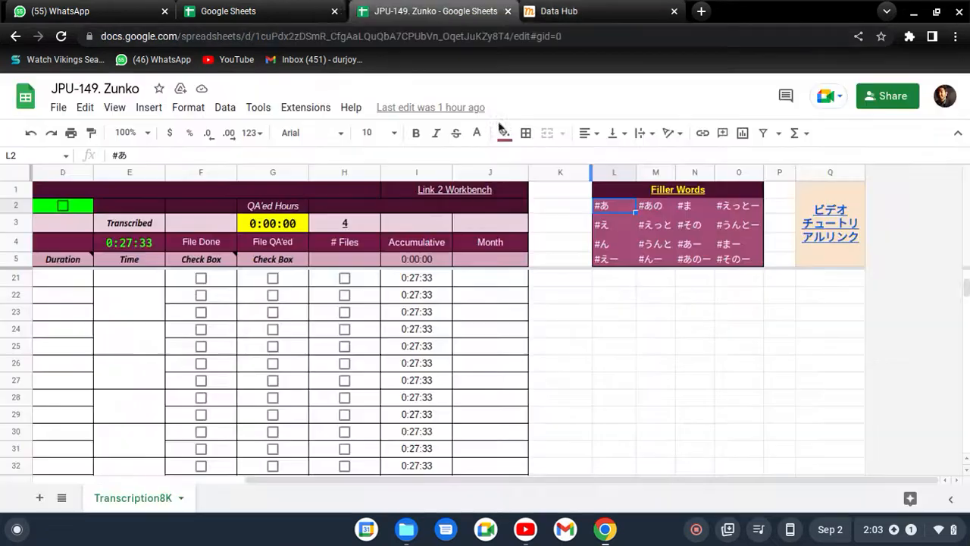
{"action": "left_click", "coordinate": [694, 226]}
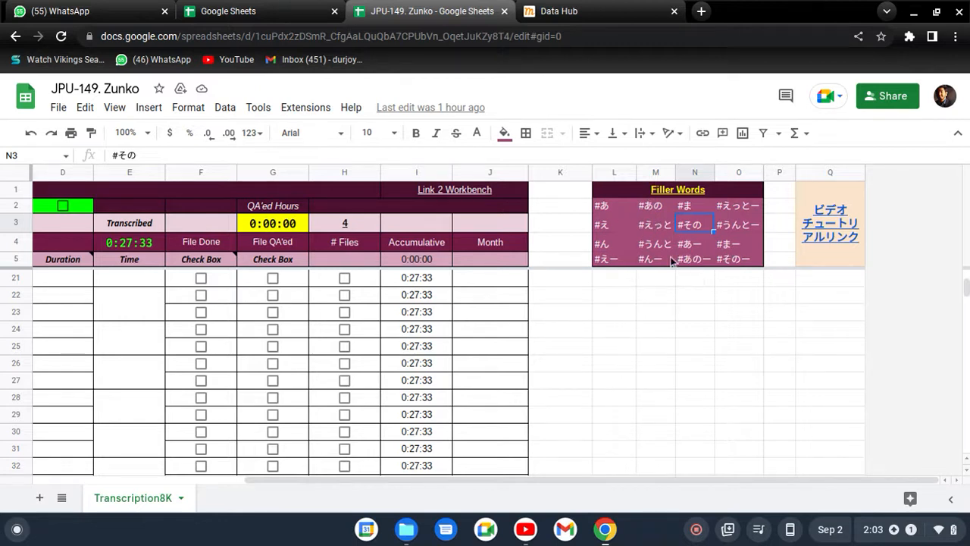
{"action": "left_click", "coordinate": [693, 258]}
{"action": "left_click", "coordinate": [573, 18]}
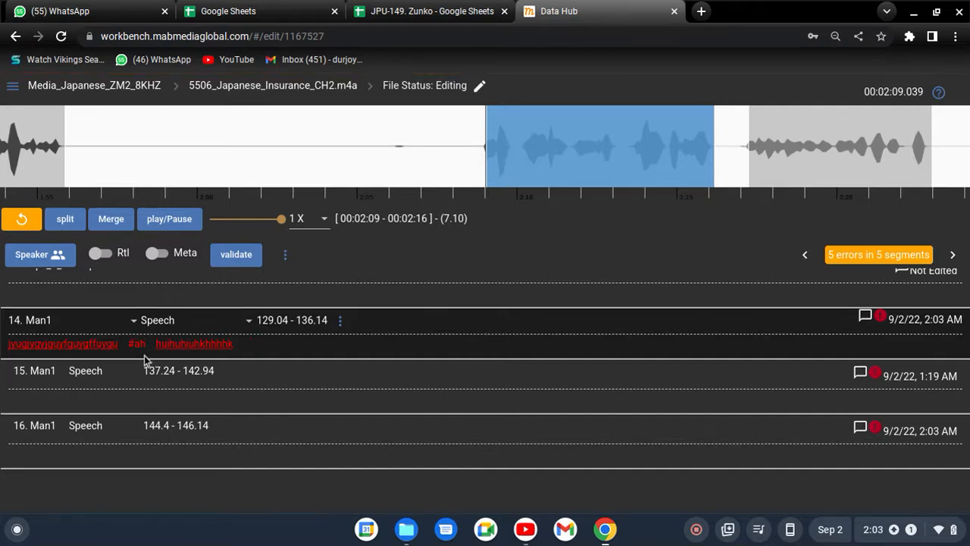
Compare the "#ah" in segment 14 with the Google Sheets Filler Words table, checking entries such as #うんと and #うんとー, and return to Data Hub
{"action": "left_click", "coordinate": [429, 11]}
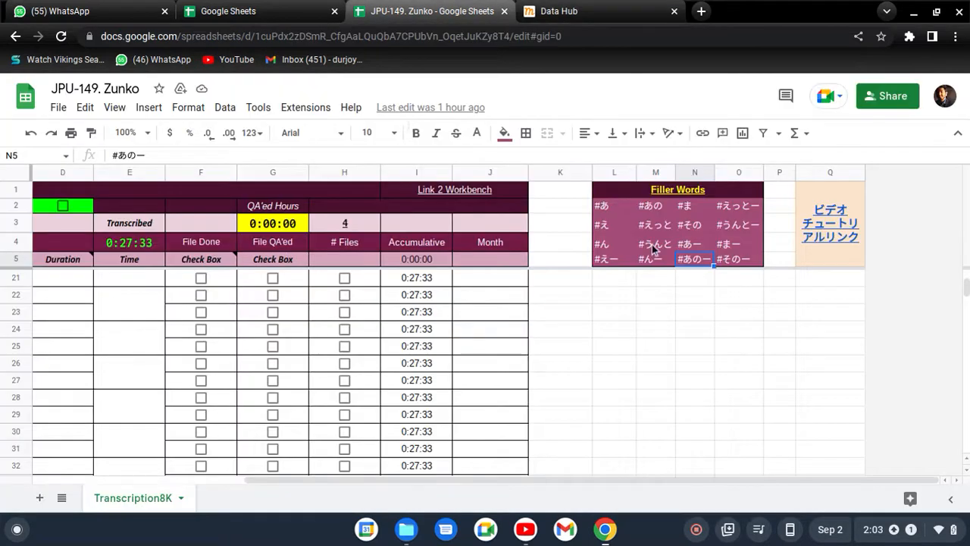
{"action": "left_click", "coordinate": [665, 248]}
{"action": "left_click", "coordinate": [725, 227]}
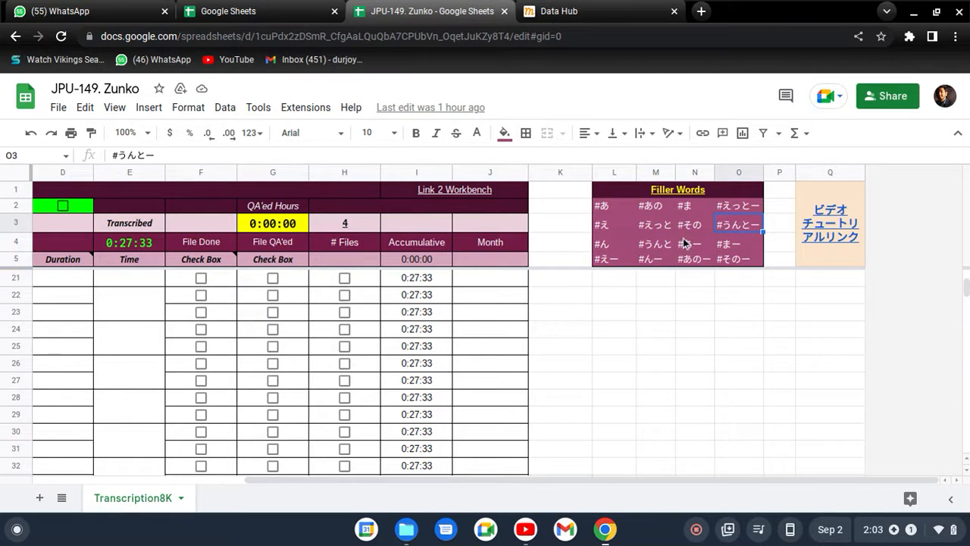
{"action": "left_click", "coordinate": [683, 239]}
{"action": "left_click", "coordinate": [578, 10]}
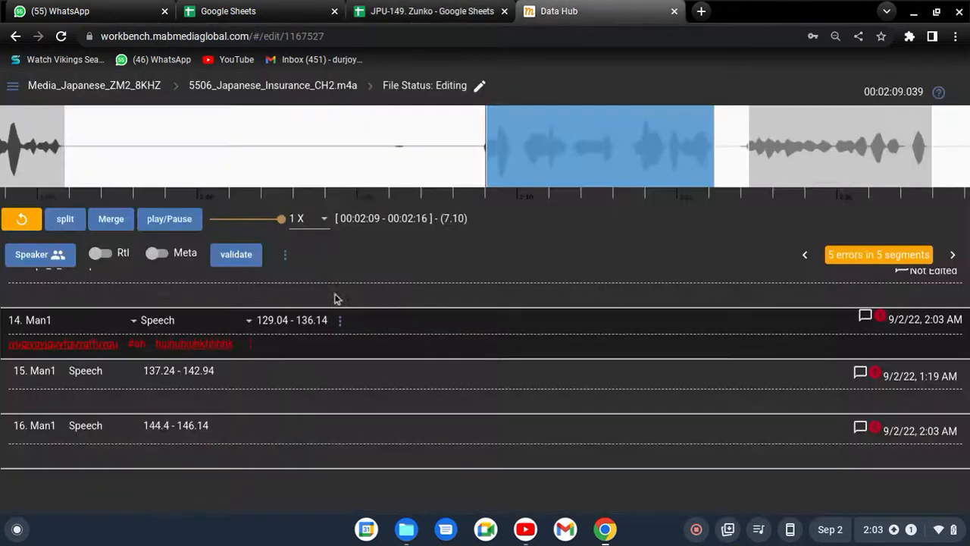
{"action": "left_click", "coordinate": [144, 346]}
{"action": "left_click", "coordinate": [429, 9]}
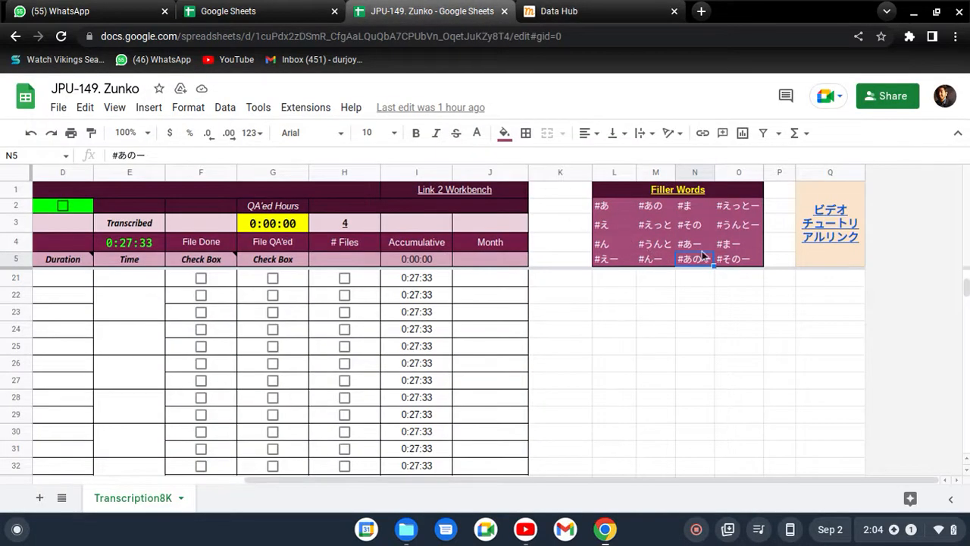
{"action": "left_click", "coordinate": [597, 10]}
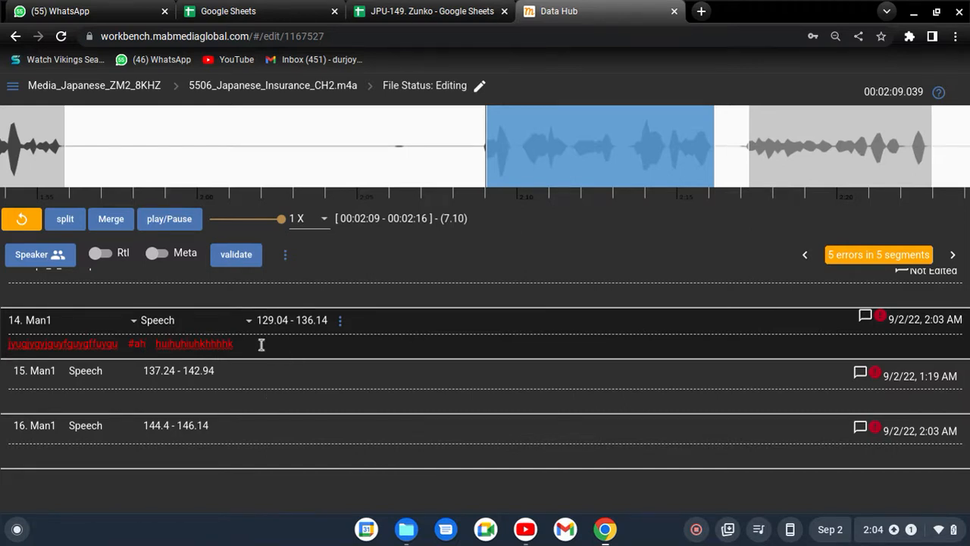
Delete the filler word "#ah" from the middle of segment 14's transcript
{"action": "left_click", "coordinate": [149, 344]}
{"action": "key", "text": "BackSpace"}
{"action": "key", "text": "BackSpace"}
{"action": "key", "text": "BackSpace"}
{"action": "key", "text": "BackSpace"}
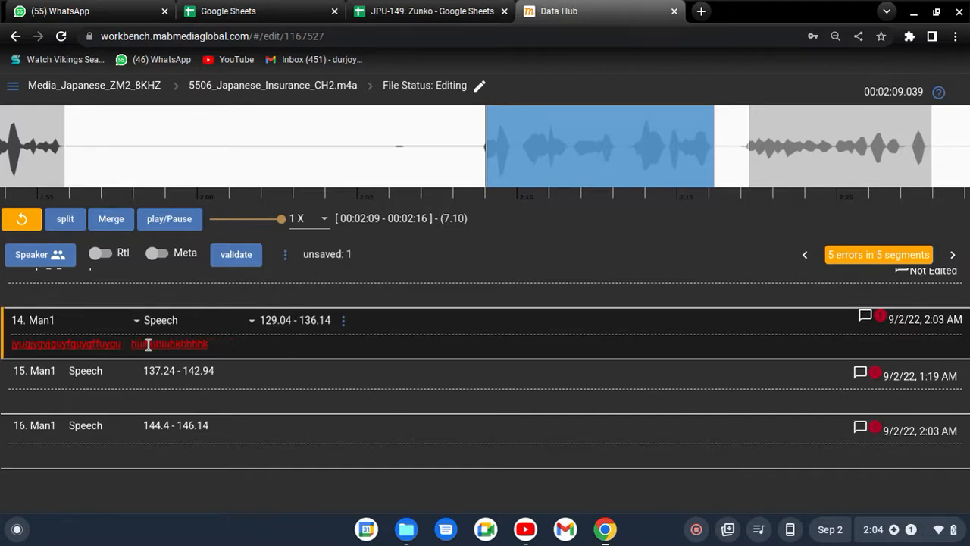
Select segment 18 (170.44 - 171.14) on the waveform and play its audio
{"action": "left_click_drag", "start_coordinate": [163, 192], "coordinate": [215, 190]}
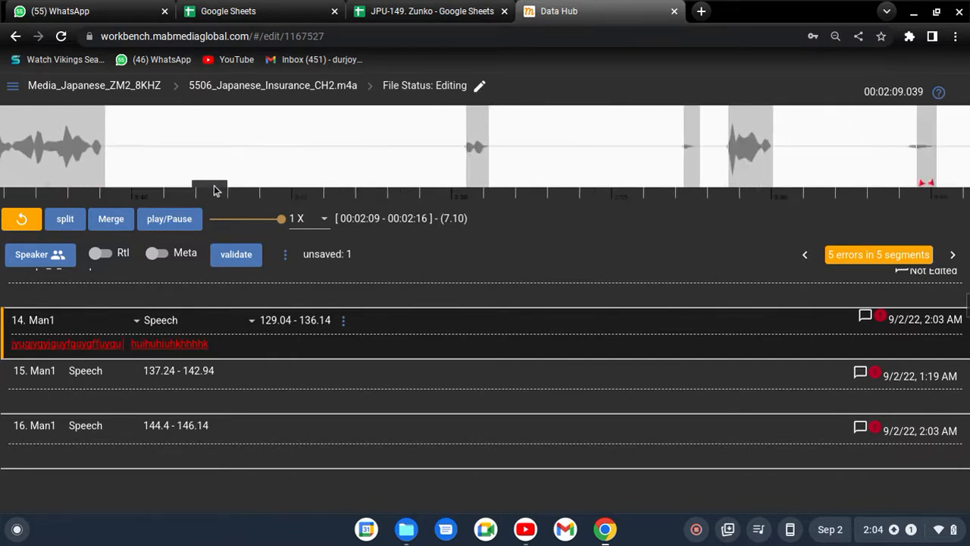
{"action": "left_click", "coordinate": [470, 168]}
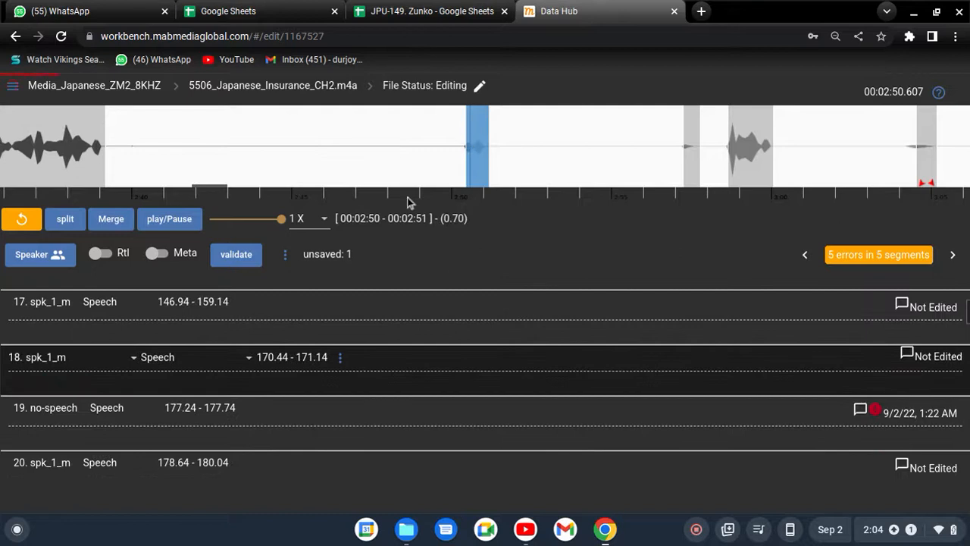
{"action": "left_click", "coordinate": [165, 219]}
{"action": "left_click", "coordinate": [165, 219]}
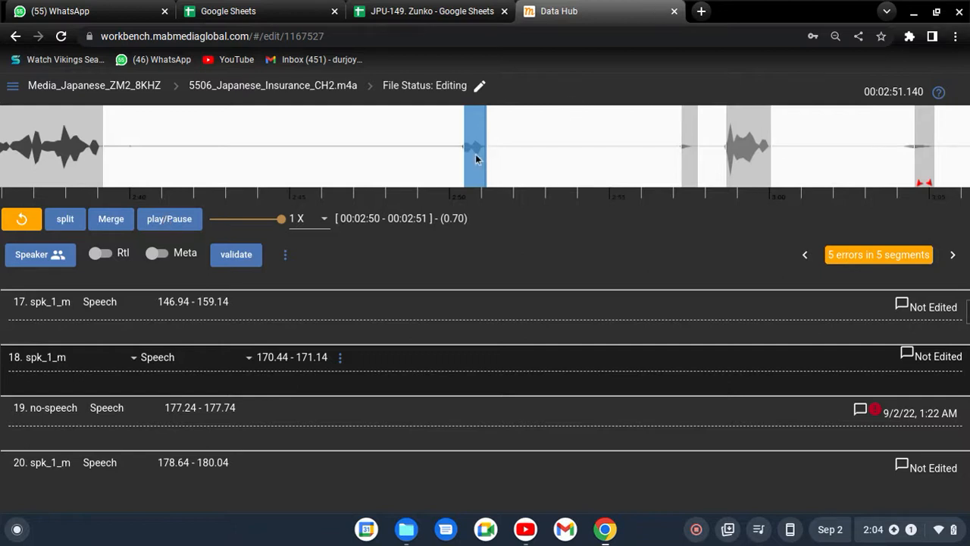
Assign segment 18 to speaker Man1 and keep its segment type as Speech
{"action": "left_click", "coordinate": [39, 385]}
{"action": "left_click", "coordinate": [64, 362]}
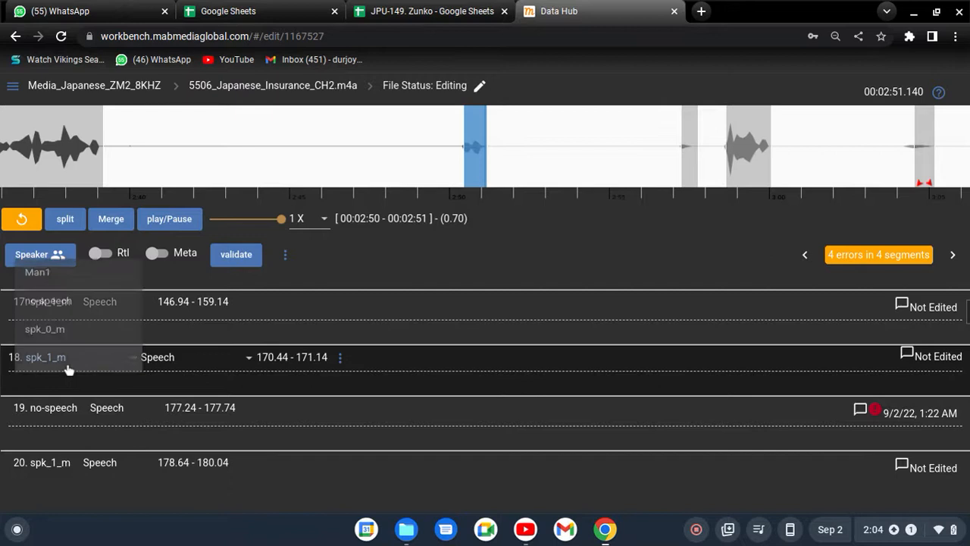
{"action": "left_click", "coordinate": [70, 266]}
{"action": "left_click", "coordinate": [185, 354]}
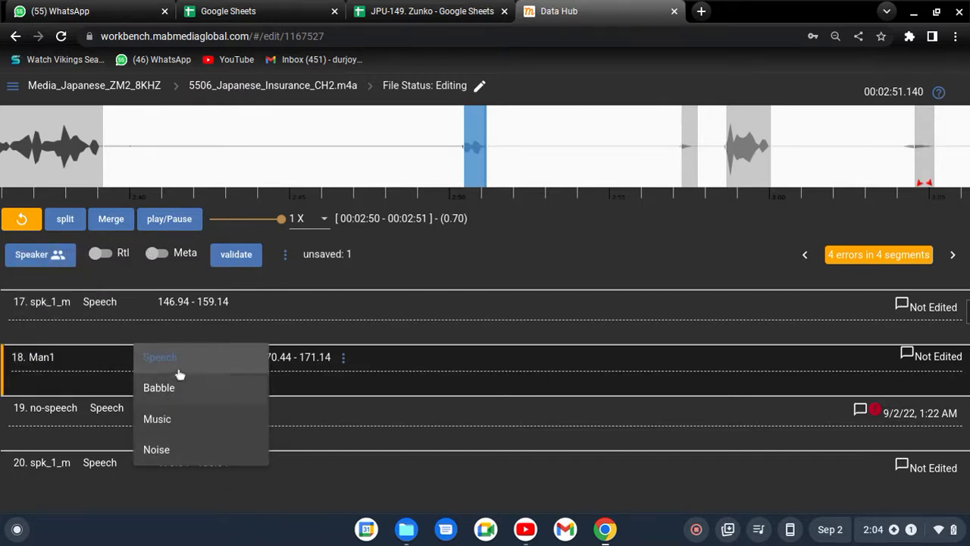
{"action": "left_click", "coordinate": [155, 363]}
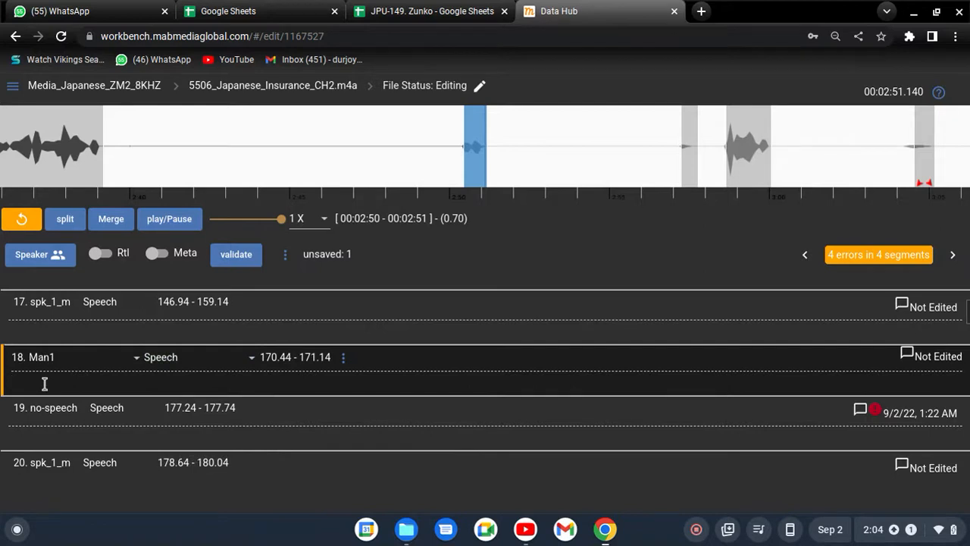
Enter "#oh #oh" as segment 18's transcript and trim the second filler word back to "#"
{"action": "type", "text": "#oh #oh"}
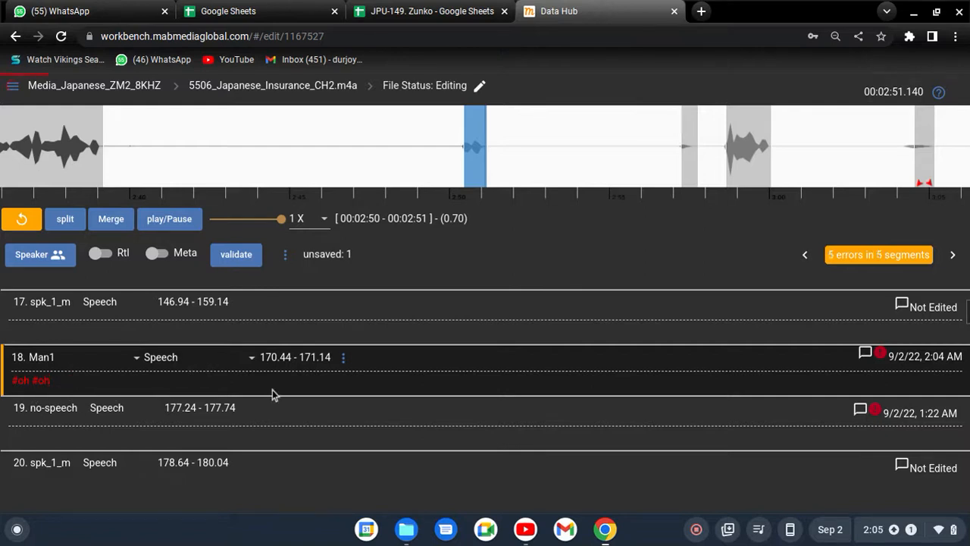
{"action": "key", "text": "BackSpace"}
{"action": "key", "text": "BackSpace"}
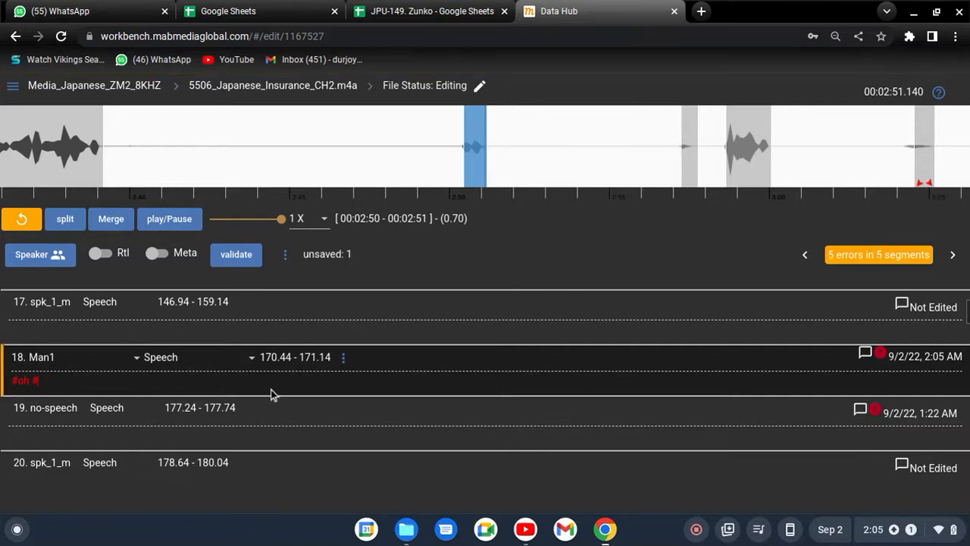